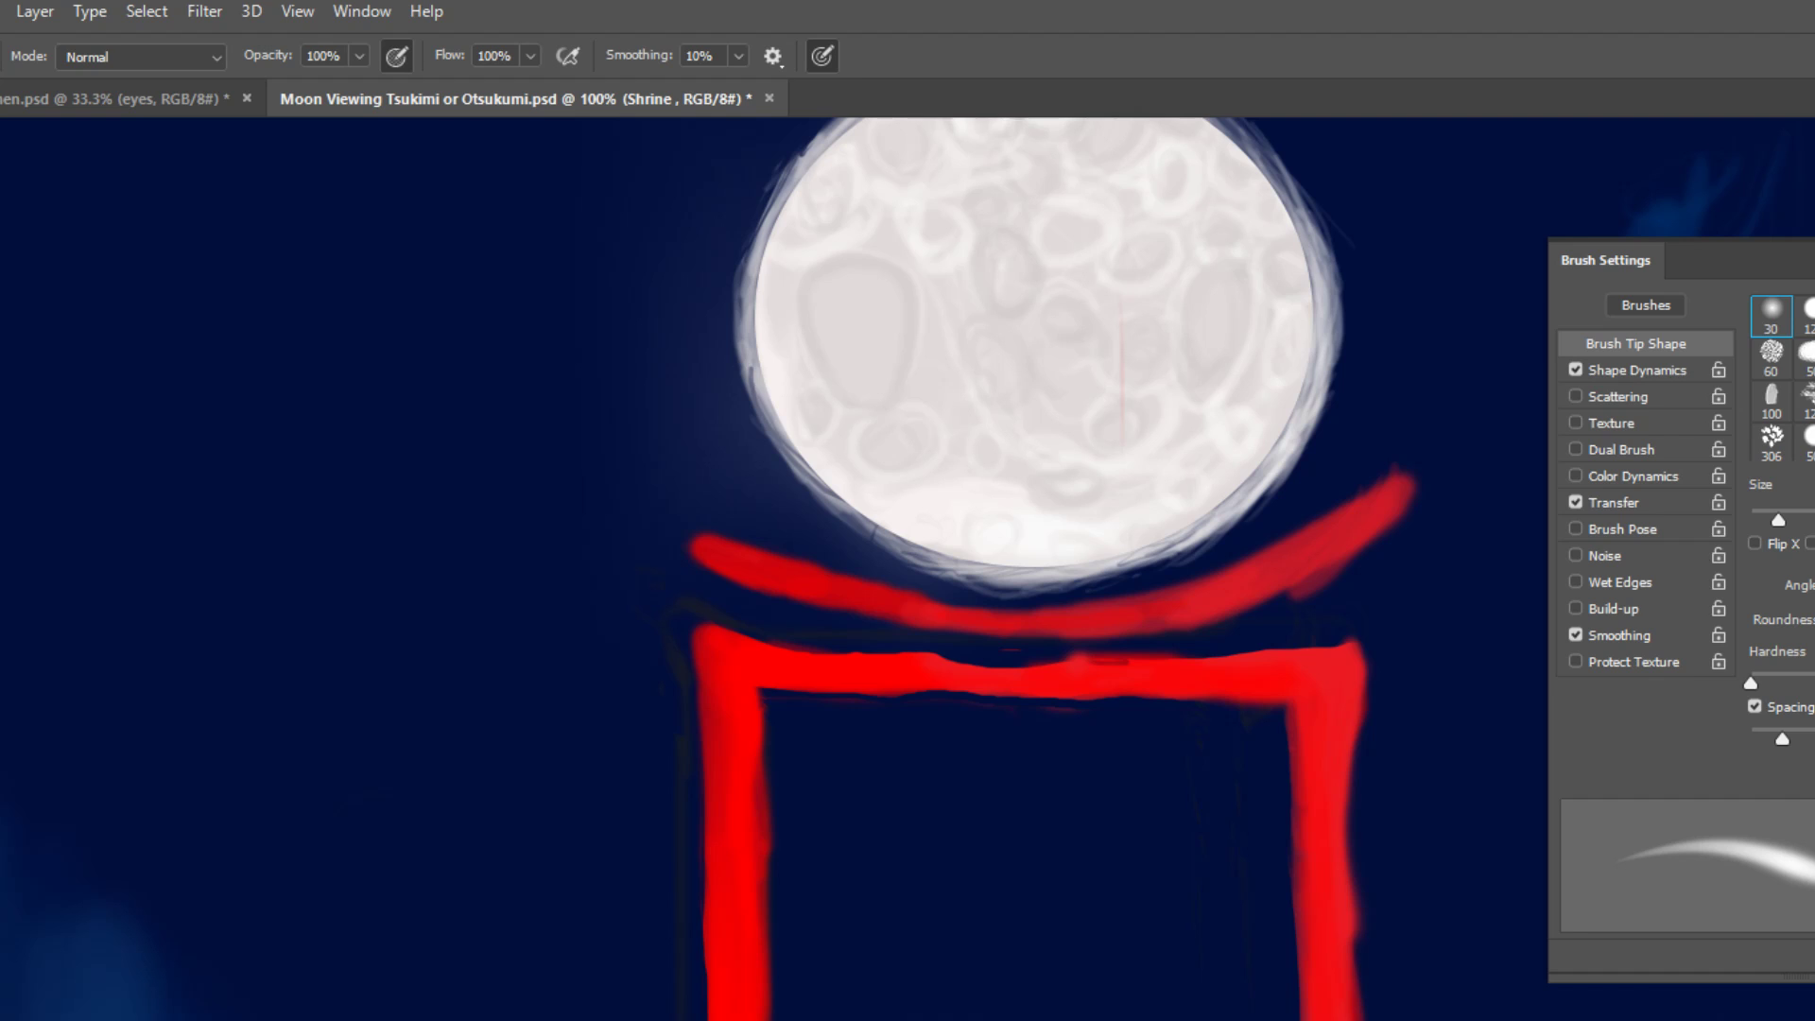
Erase thin grain lines into the torii's red crossbeam on the Shrine layer, trim its upper edge, and save the document.
key("ctrl+s")
key("e")
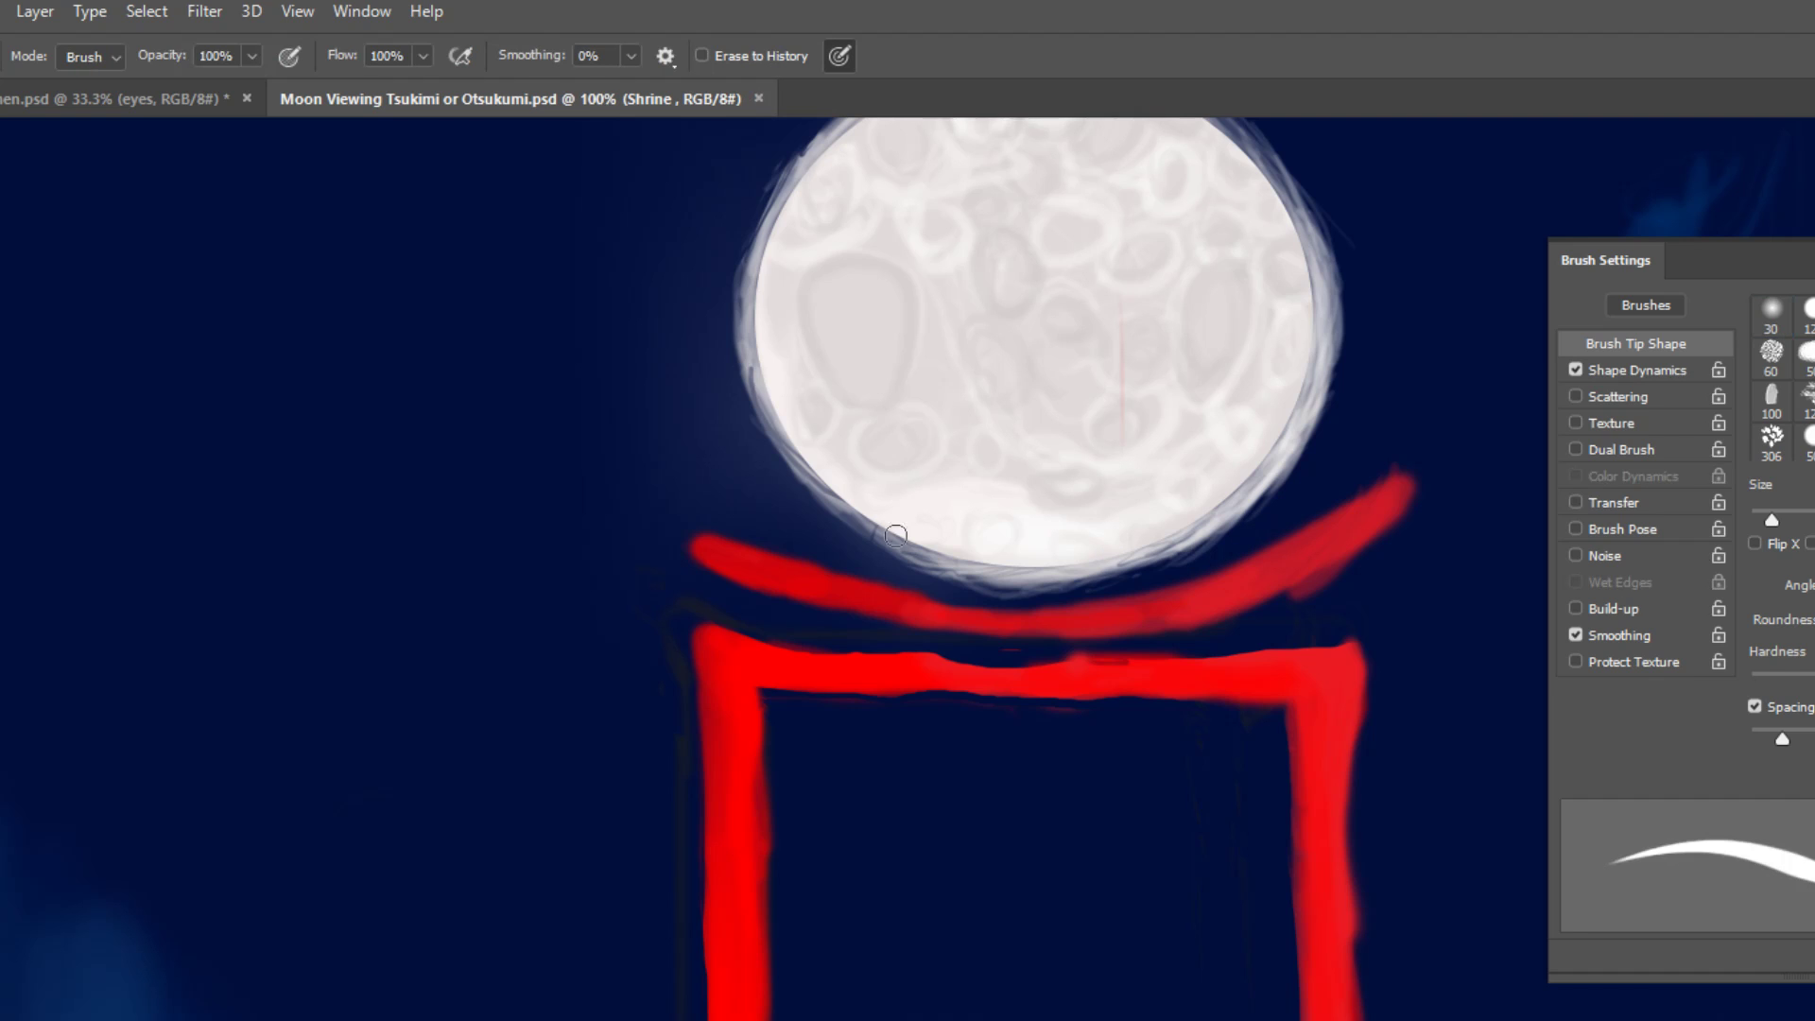
left_click_drag(789, 660, 1005, 680)
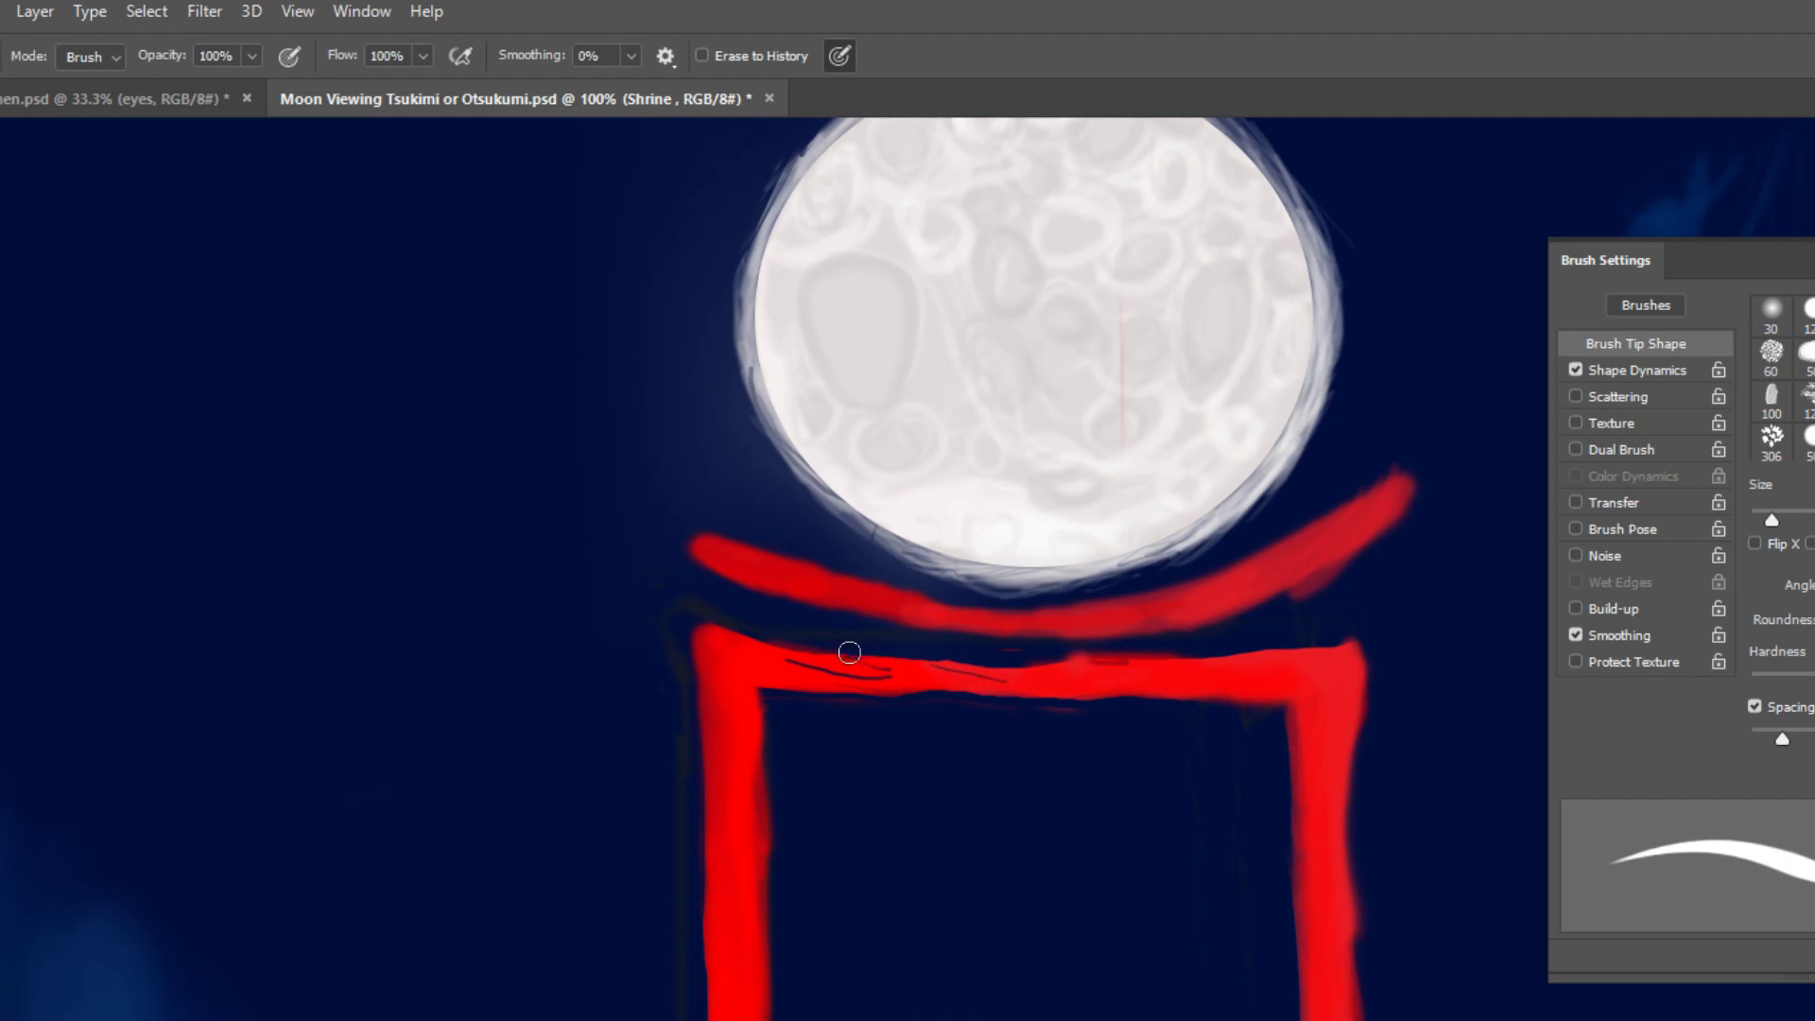
left_click_drag(1016, 664, 1229, 660)
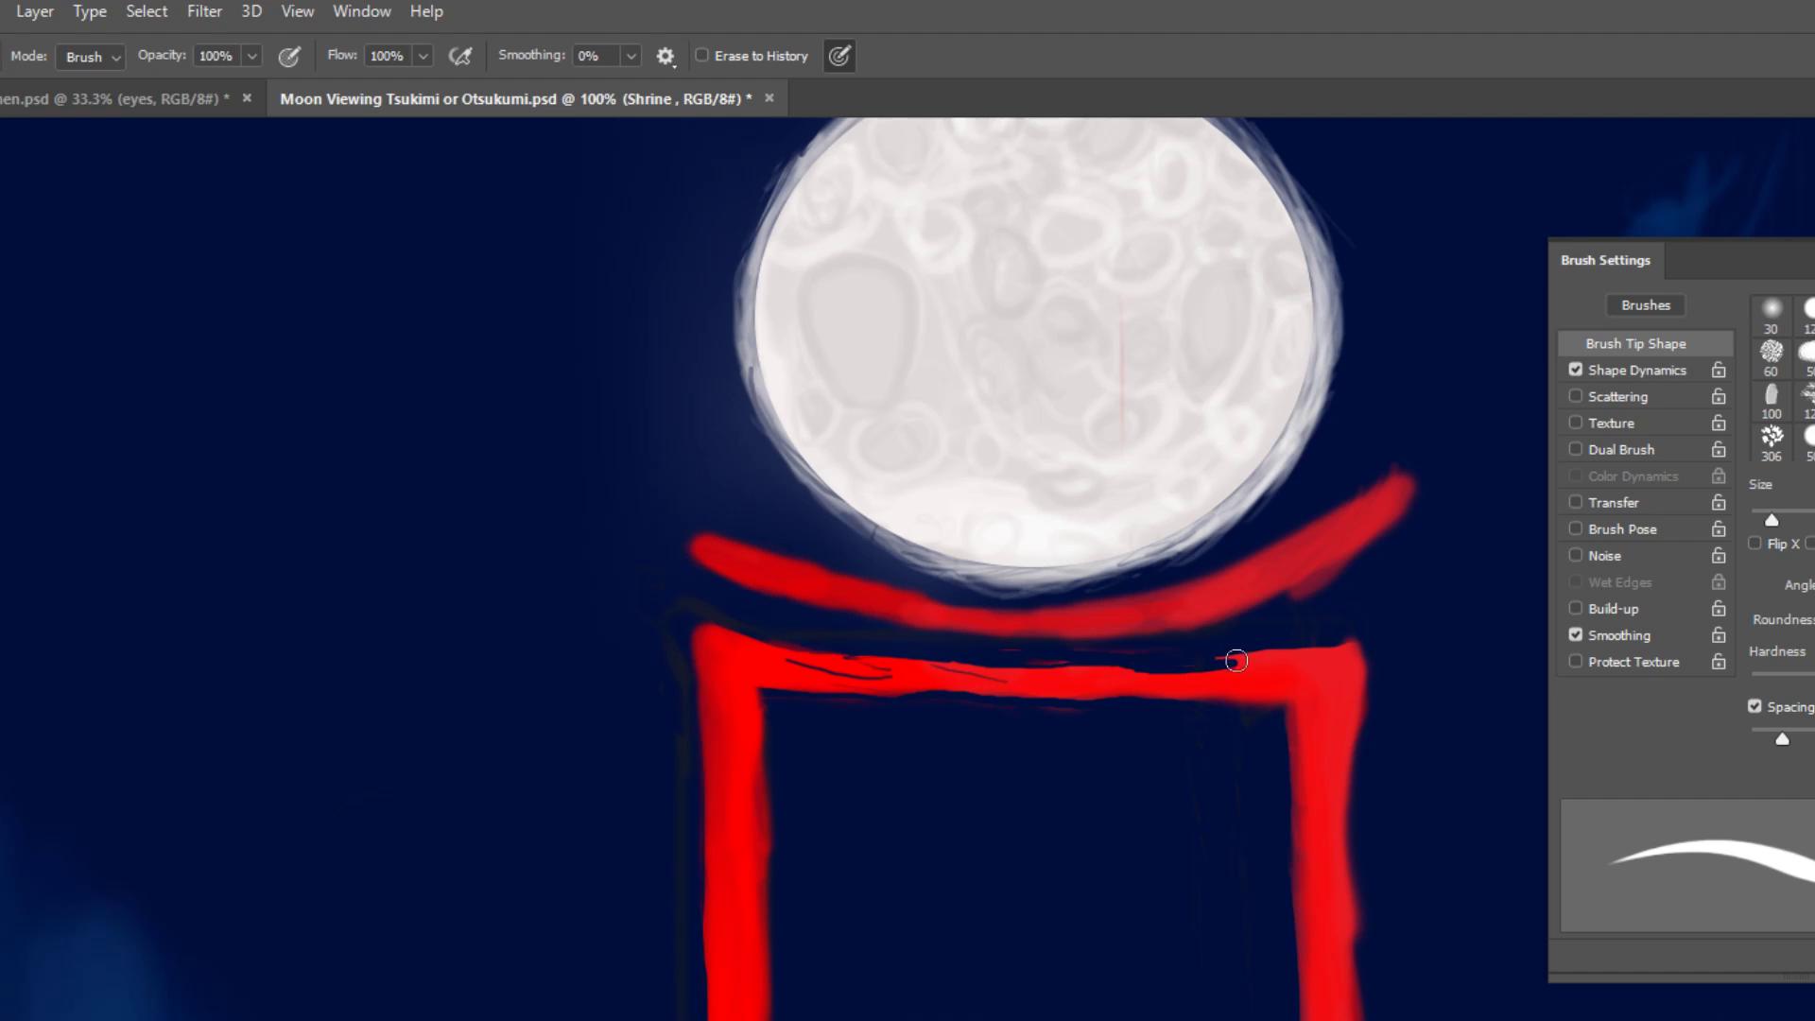
mouse_move(1114, 657)
left_mouse_down()
mouse_move(1262, 650)
mouse_move(1219, 658)
mouse_move(1249, 662)
mouse_move(1328, 640)
mouse_move(1254, 655)
mouse_move(1324, 642)
mouse_move(1280, 653)
left_mouse_up()
key("ctrl+s")
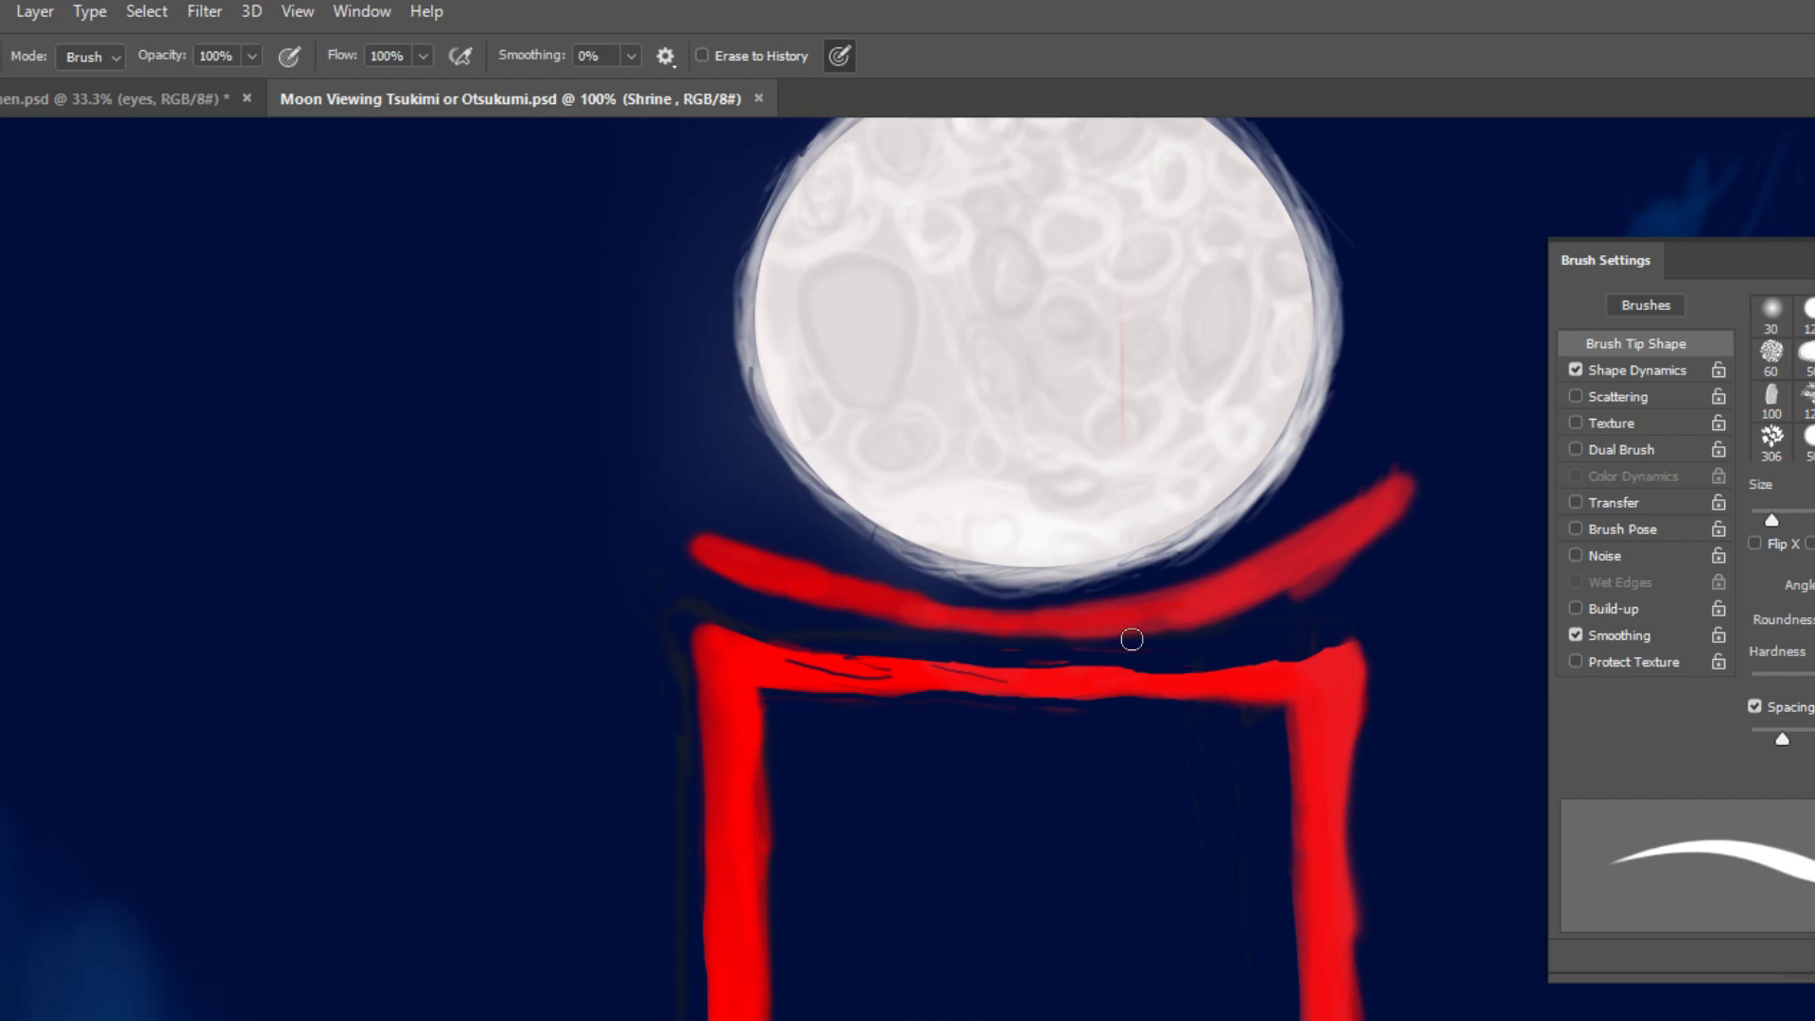
Touch up the crossbeam in red, erase a short grain line right of its centre and trim its left corner, saving the document.
key("b")
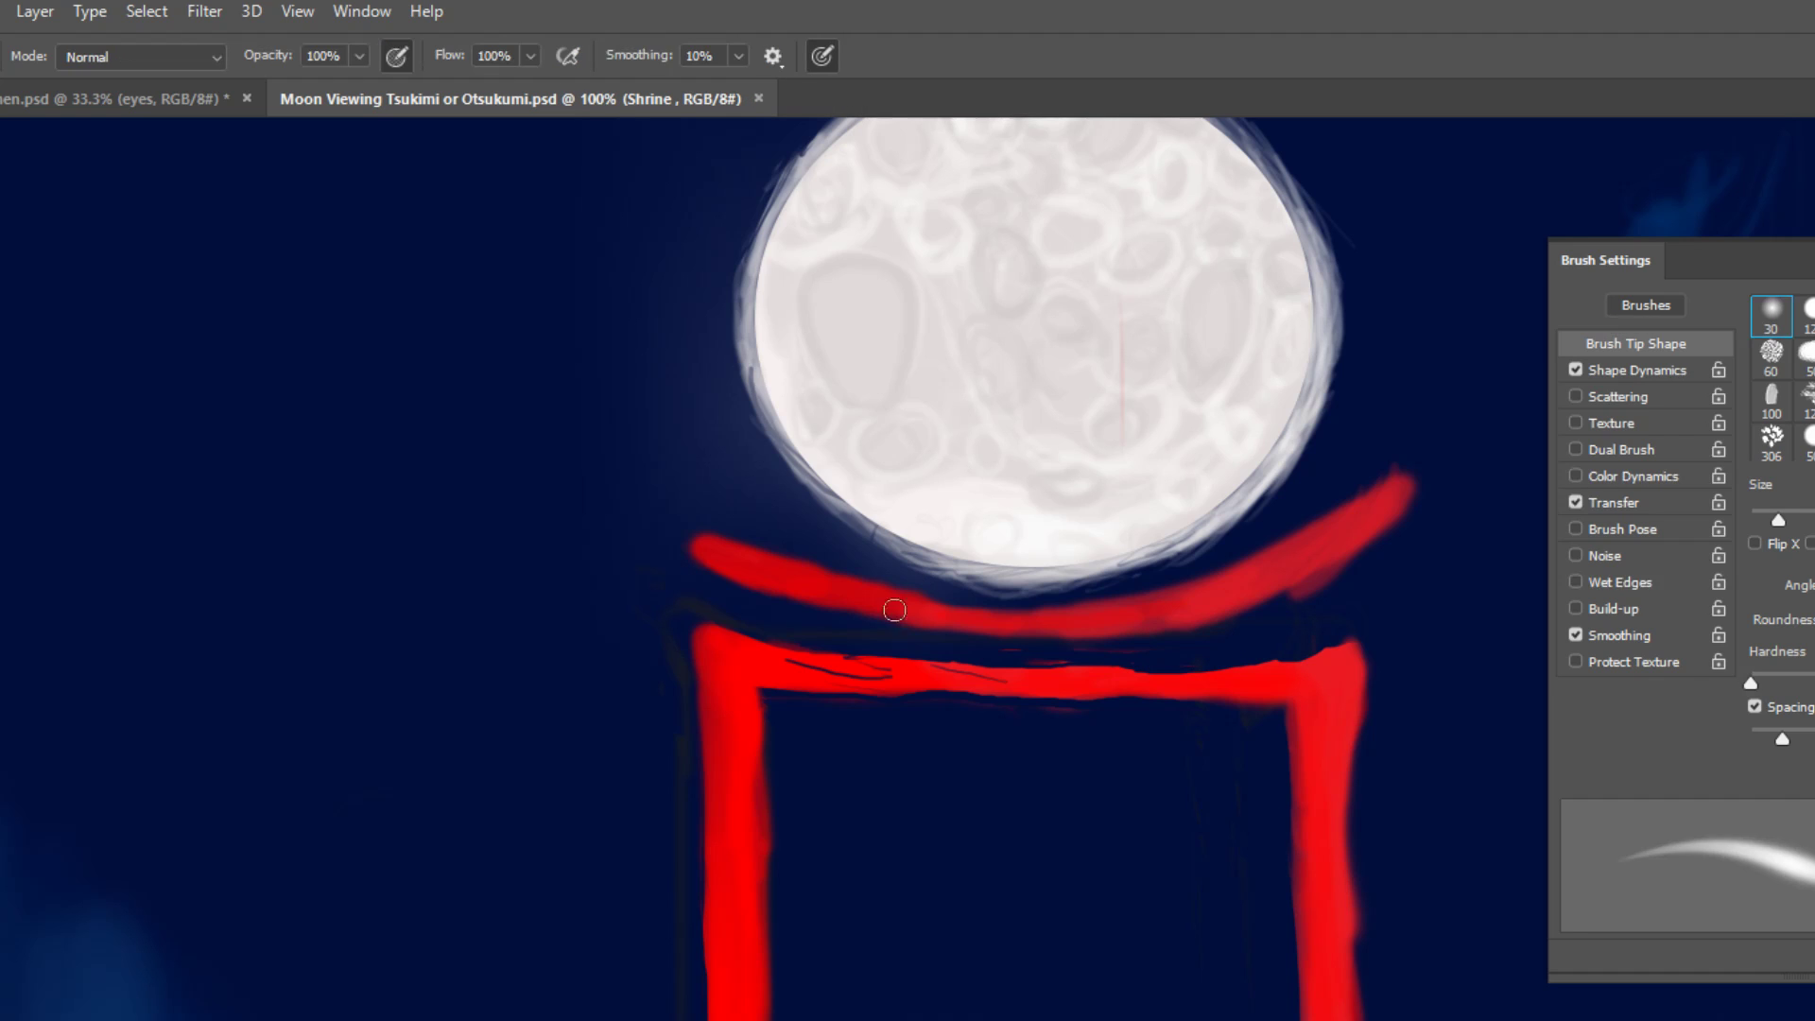
left_click_drag(959, 686, 891, 676)
key("e")
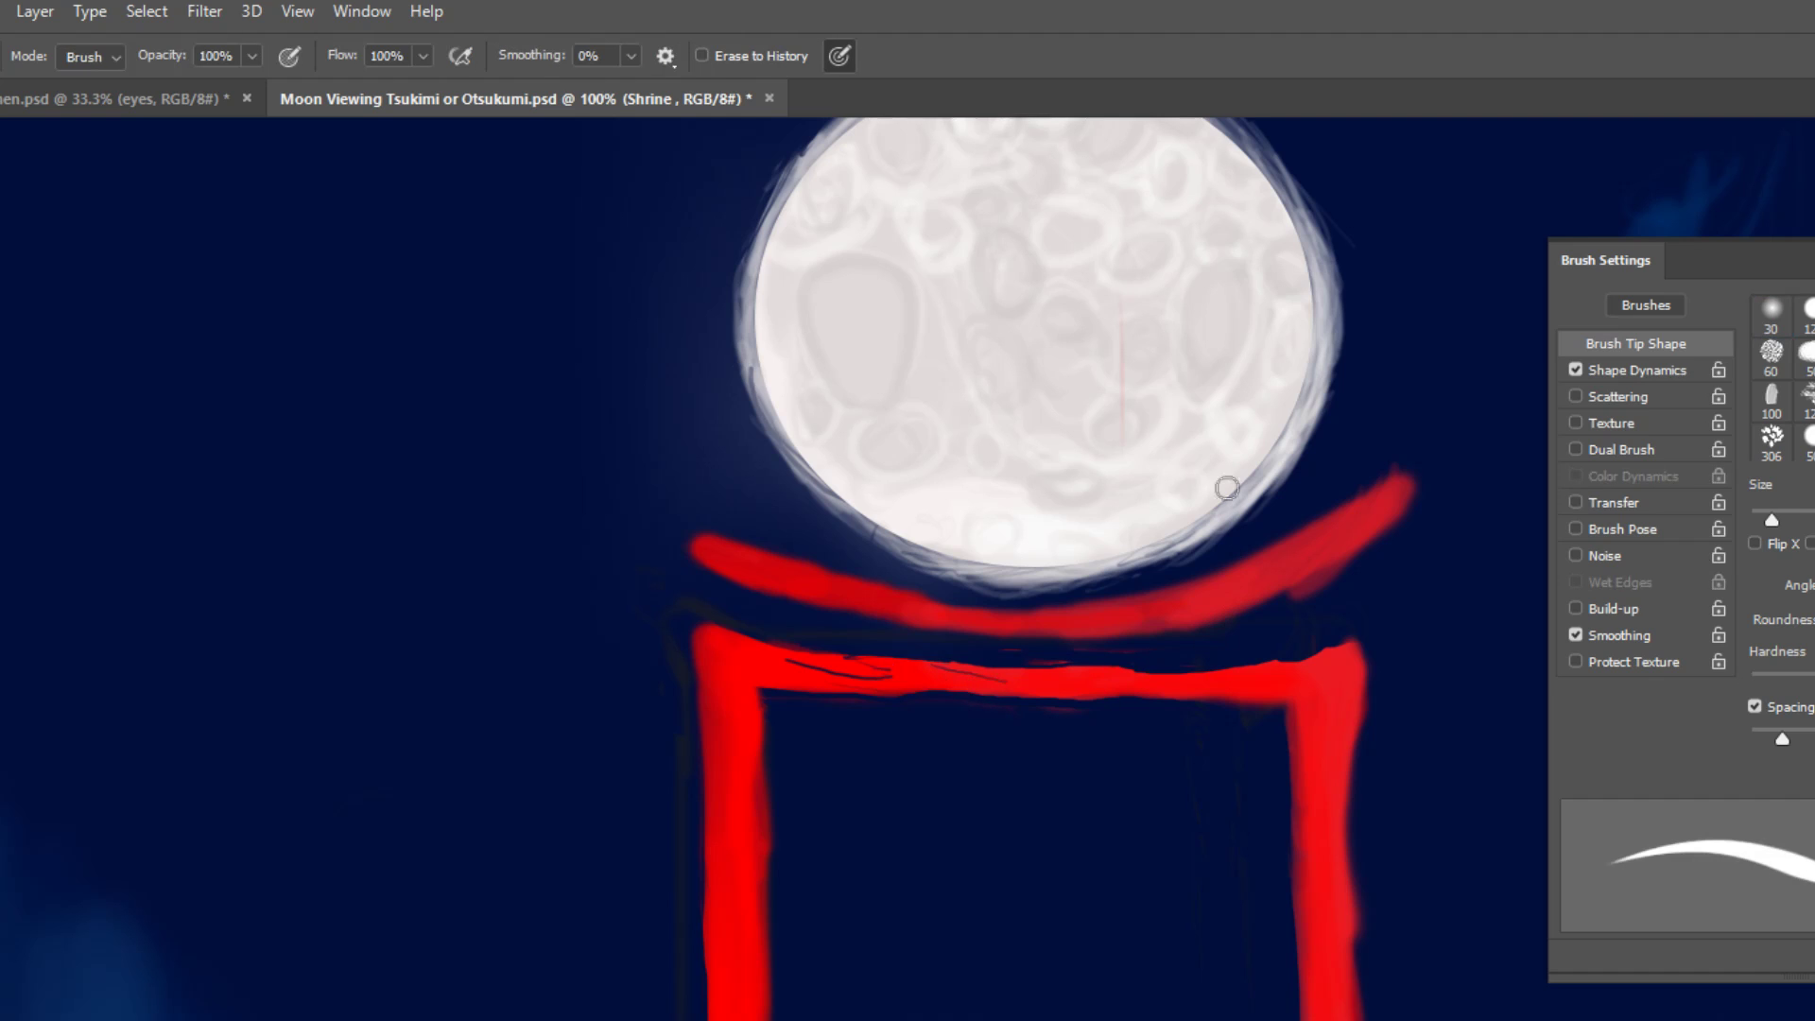
left_click_drag(1088, 683, 1130, 672)
key("ctrl+s")
left_click(690, 632)
key("ctrl+s")
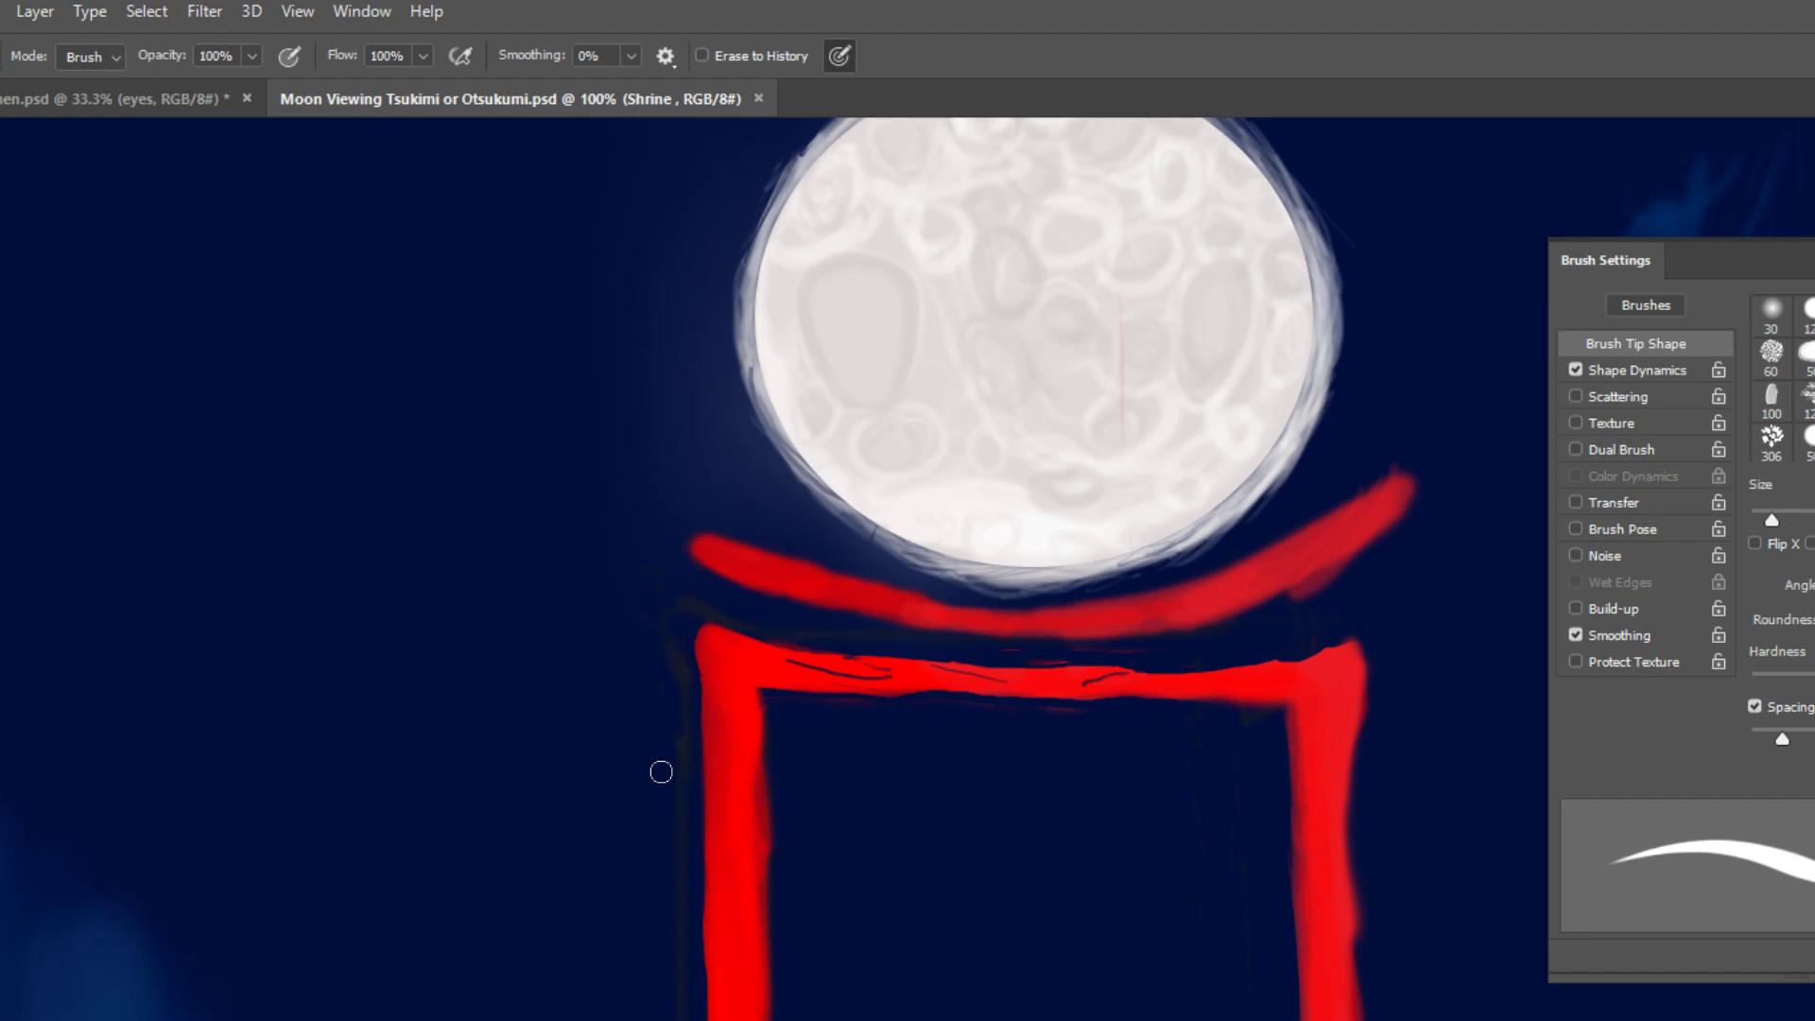
Paint the right half of the crossbeam and its right corner solid red on the Shrine outline layer, and save.
key("b")
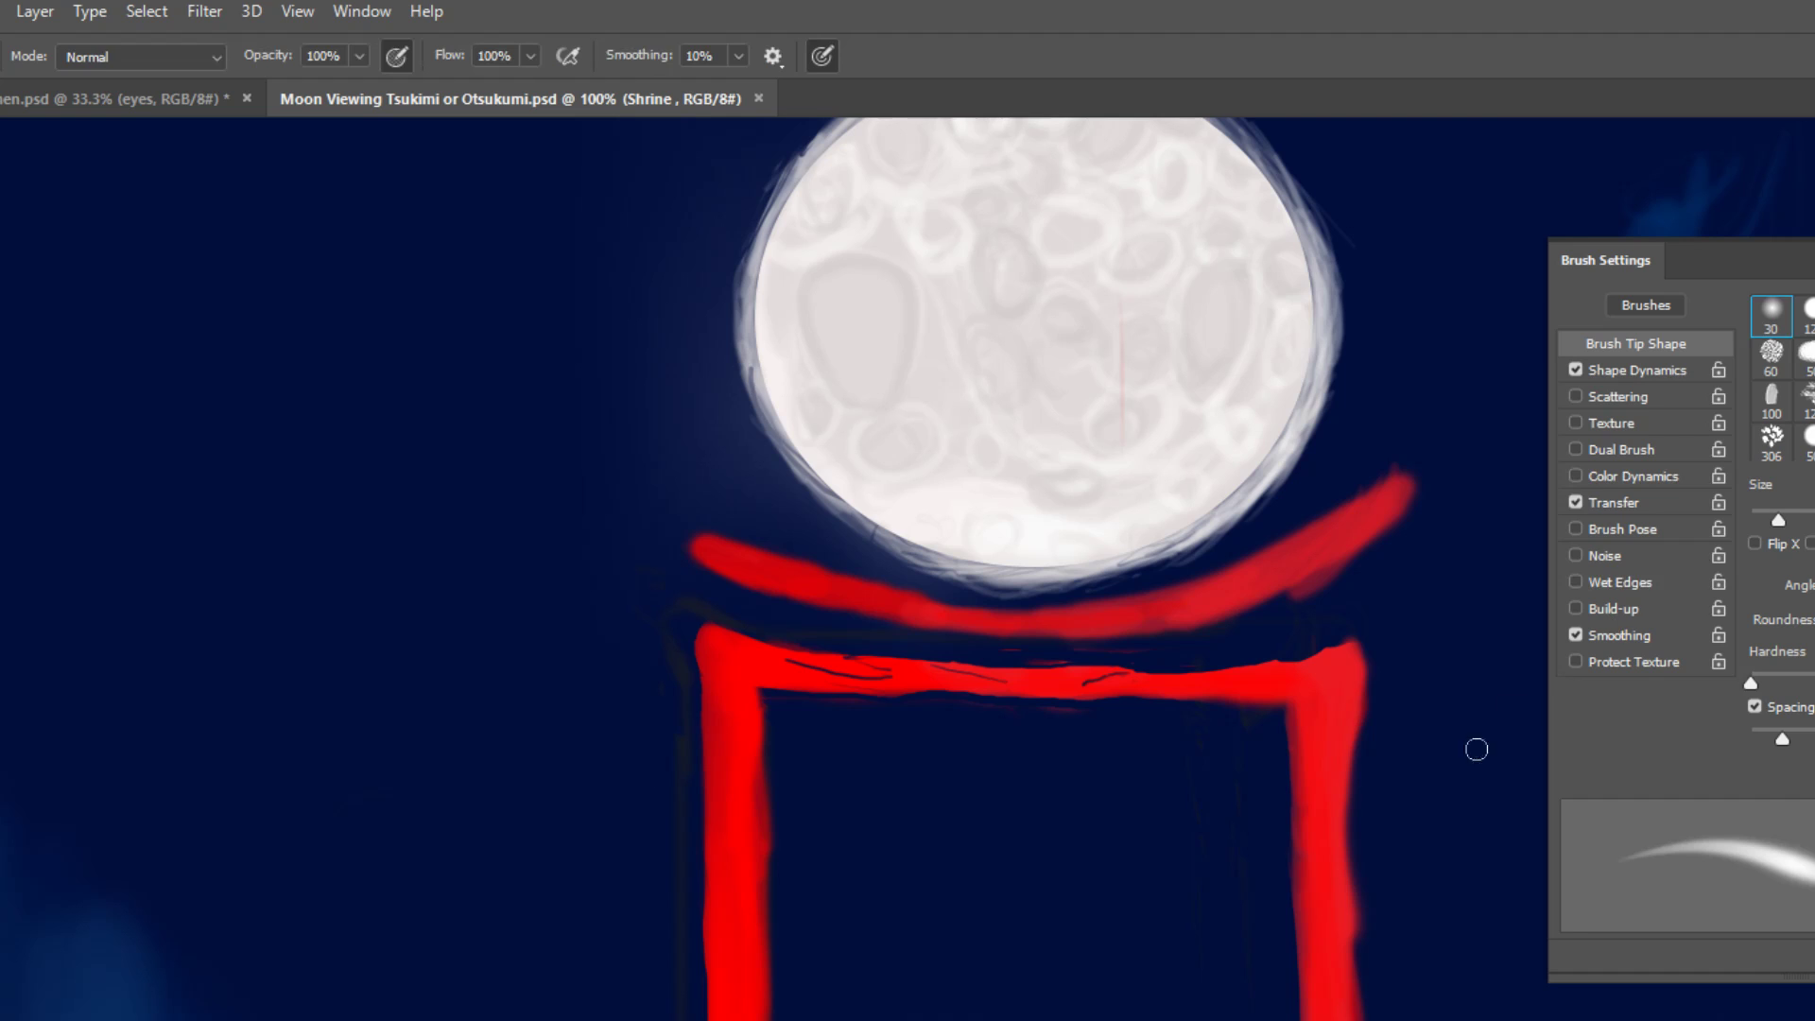
left_click_drag(1116, 685, 1130, 676)
key("alt+bracketright")
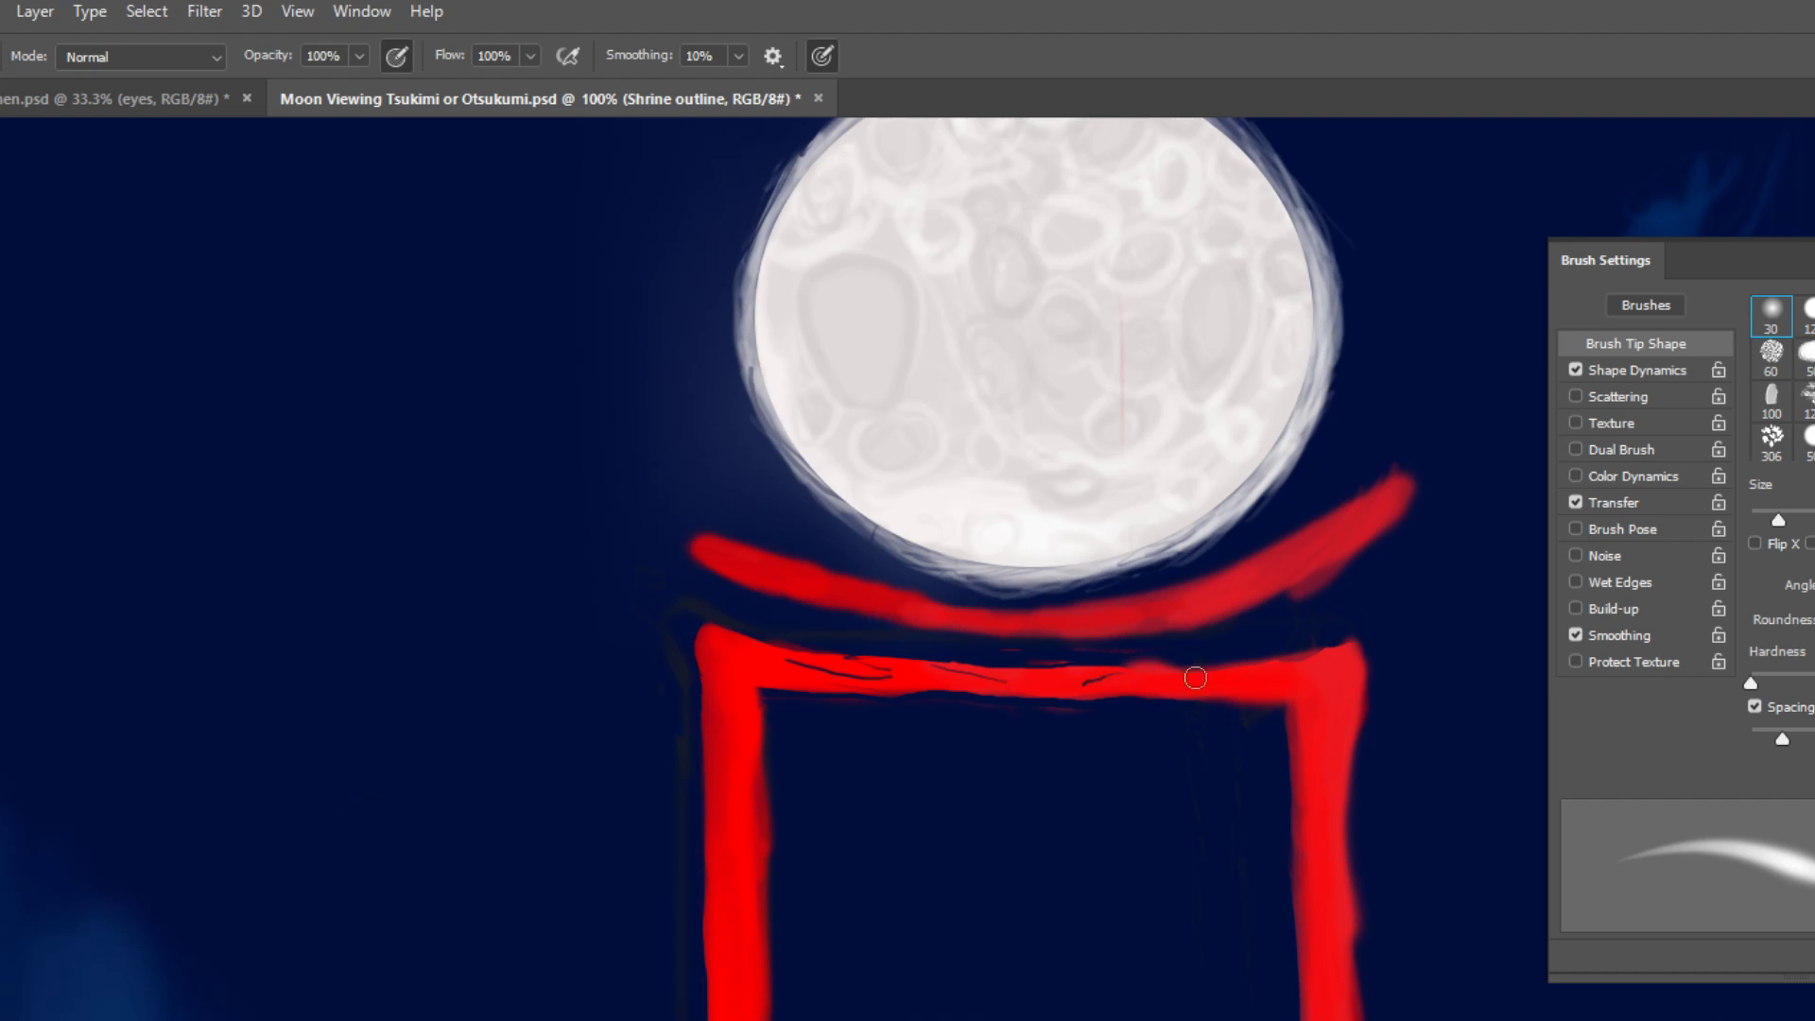
mouse_move(1195, 677)
left_mouse_down()
mouse_move(1310, 674)
mouse_move(1188, 703)
left_mouse_up()
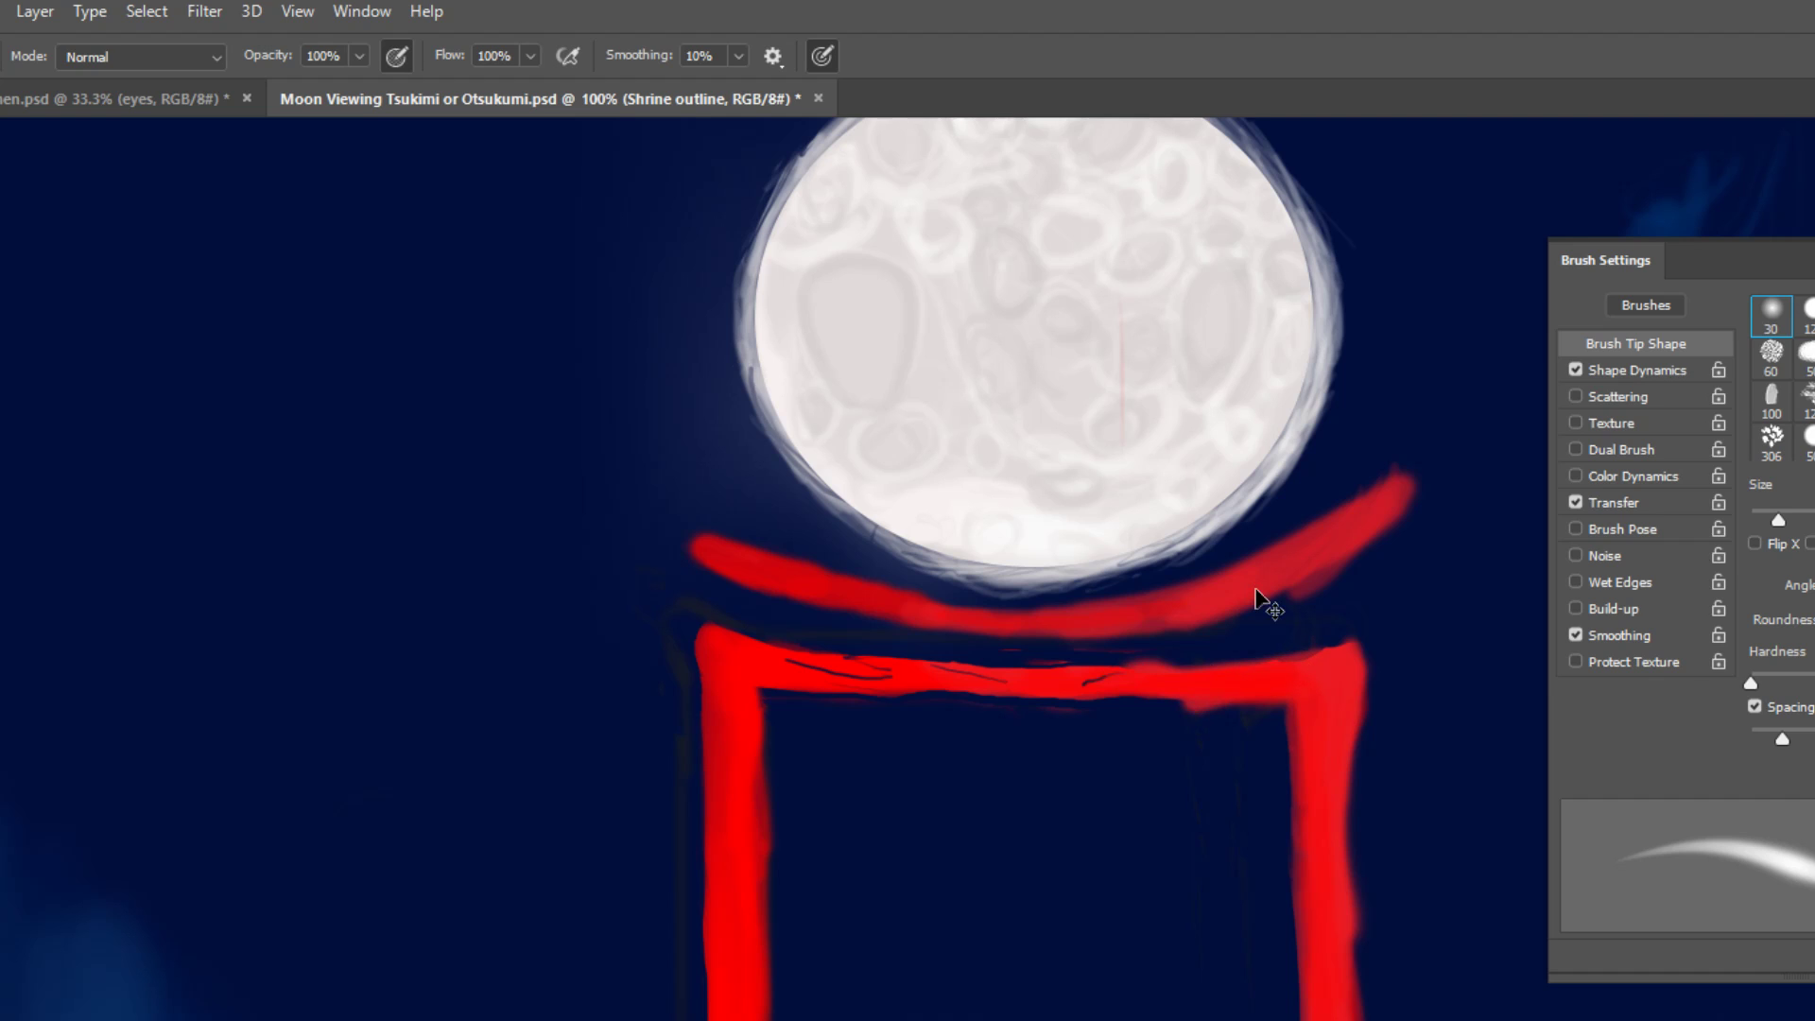
key("ctrl+z")
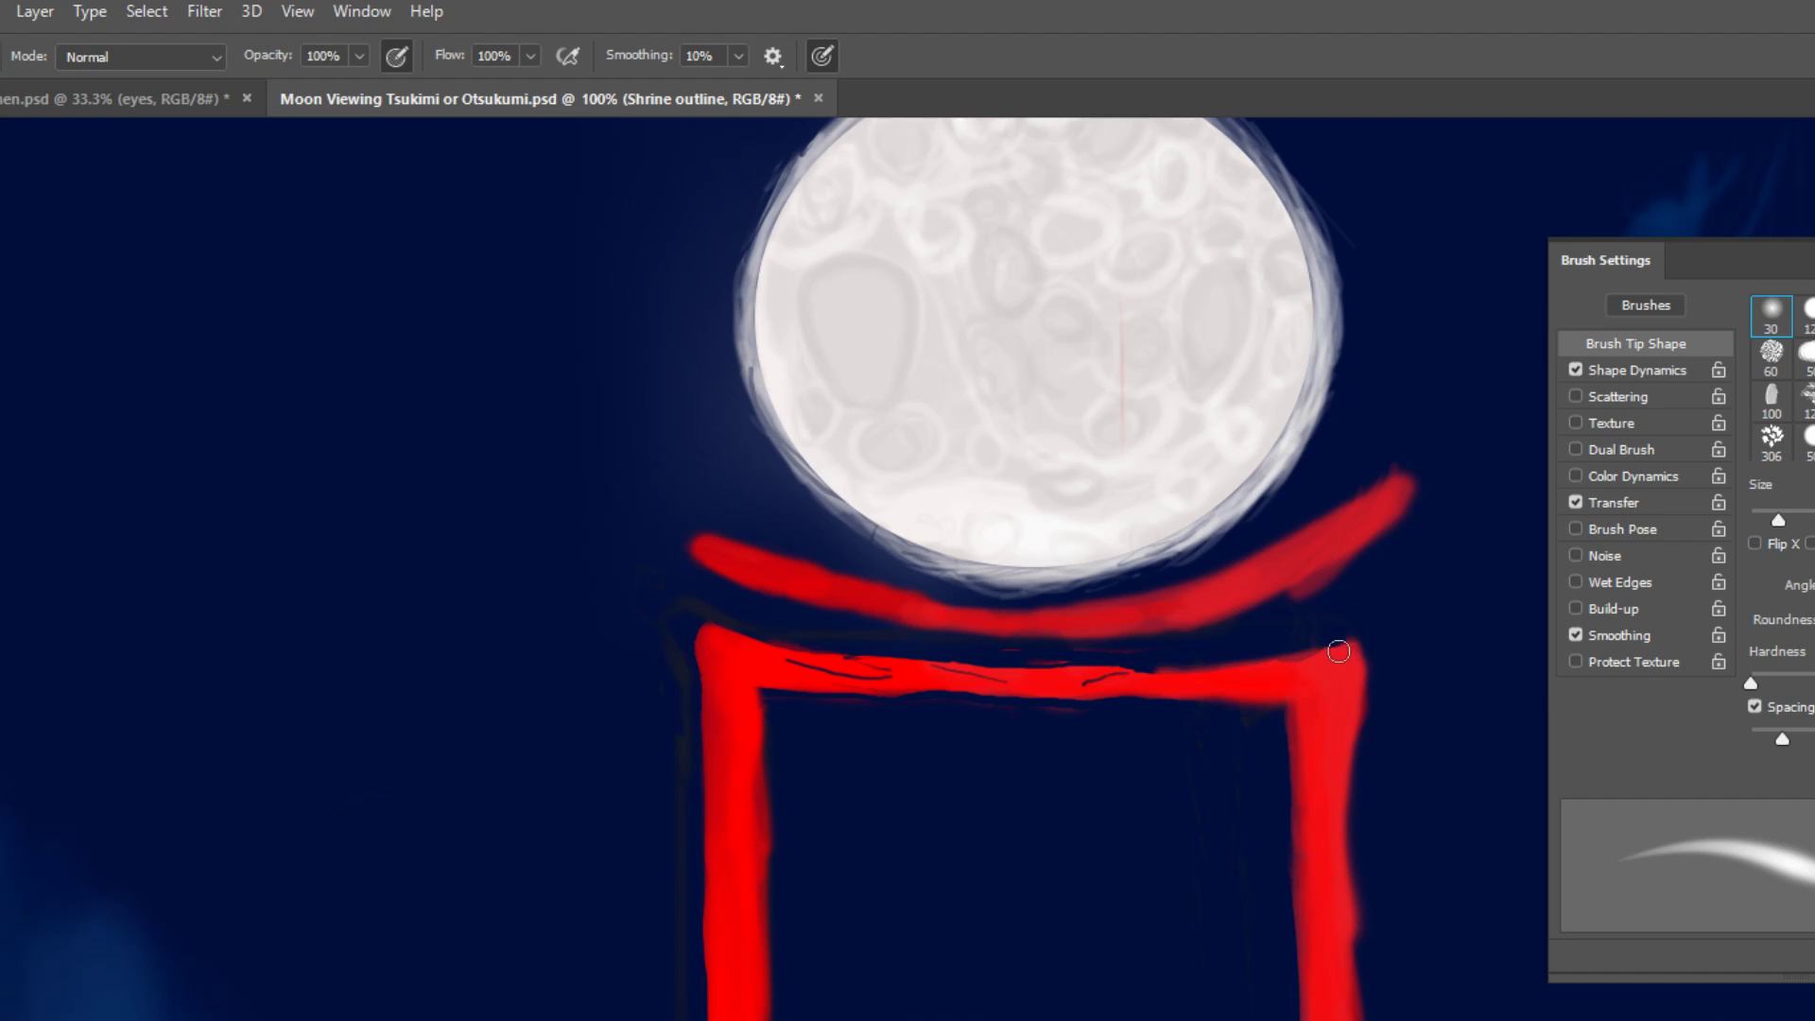
left_click_drag(1253, 667, 1075, 683)
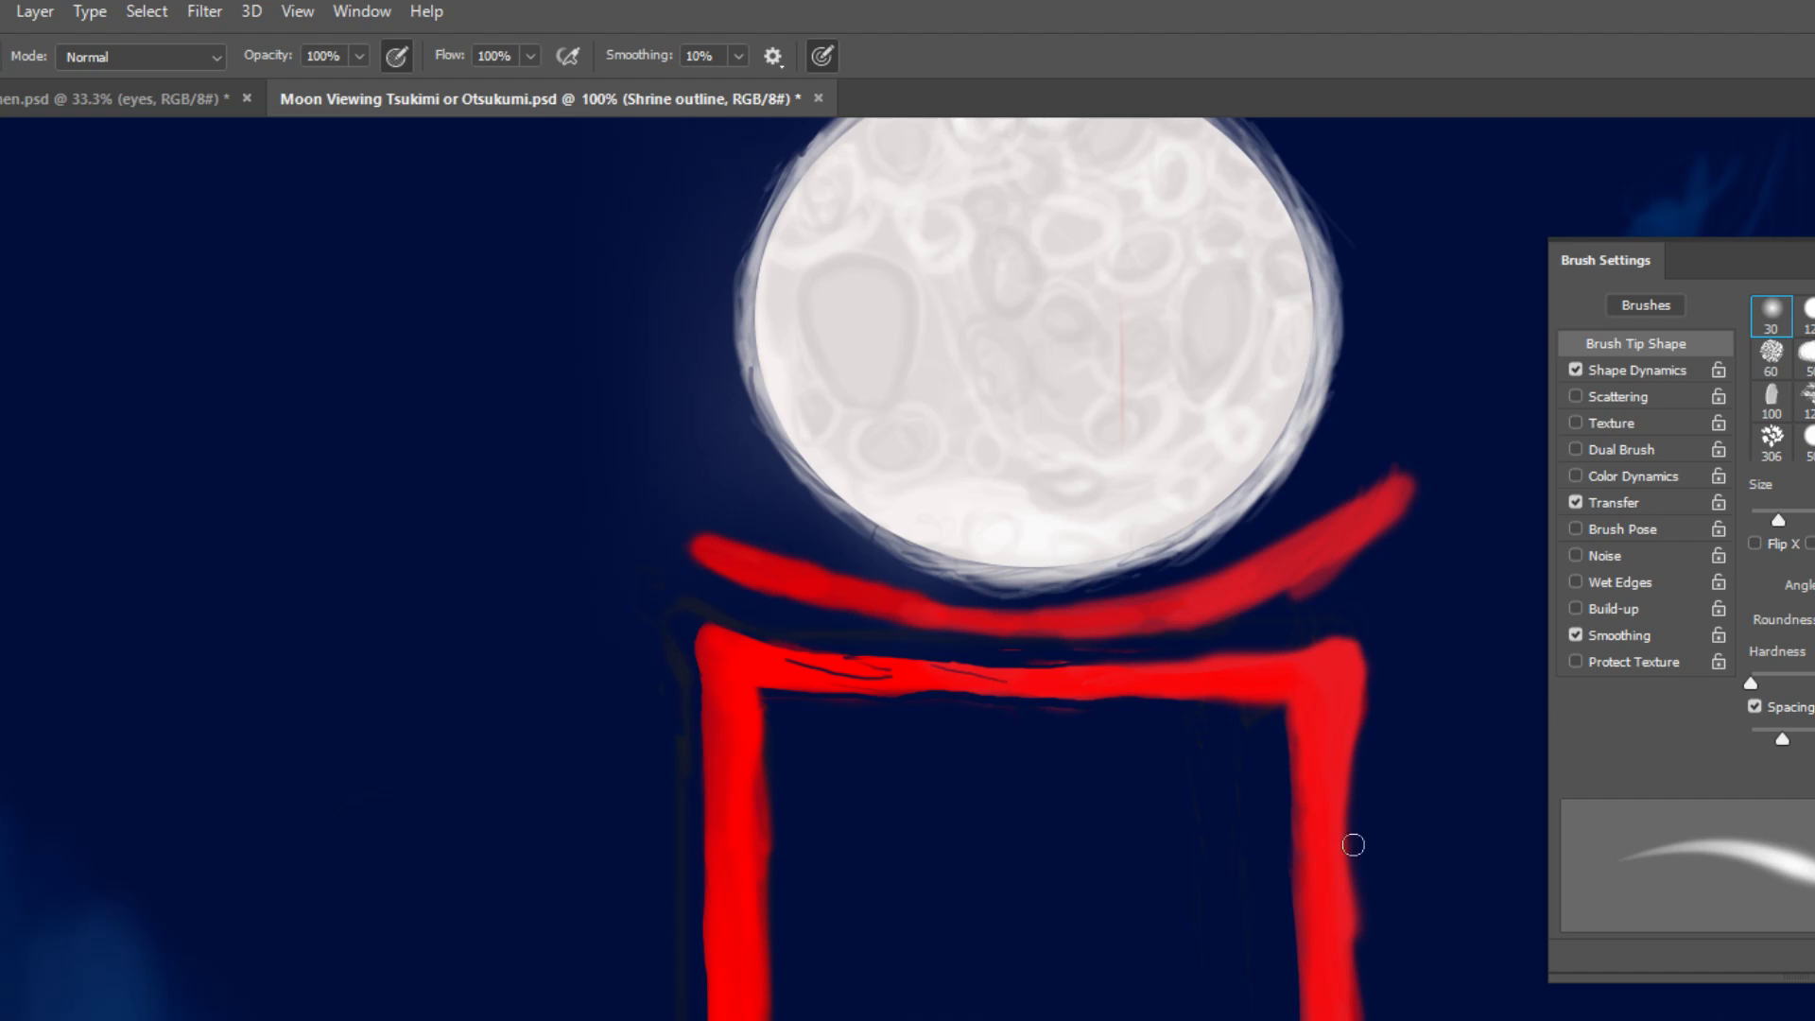
mouse_move(1338, 647)
left_mouse_down()
mouse_move(1349, 637)
mouse_move(1356, 658)
left_mouse_up()
key("ctrl+s")
Paint red over the right side of the curved roof beam and the lower right pillar, saving the document.
left_click_drag(1276, 584, 1335, 541)
key("ctrl+s")
left_click_drag(1346, 957, 1346, 1020)
key("ctrl+s")
Erase thin lines into the left part of the curved roof beam on the Shrine layer, repaint it in smooth bright red, and save.
left_click(1811, 880)
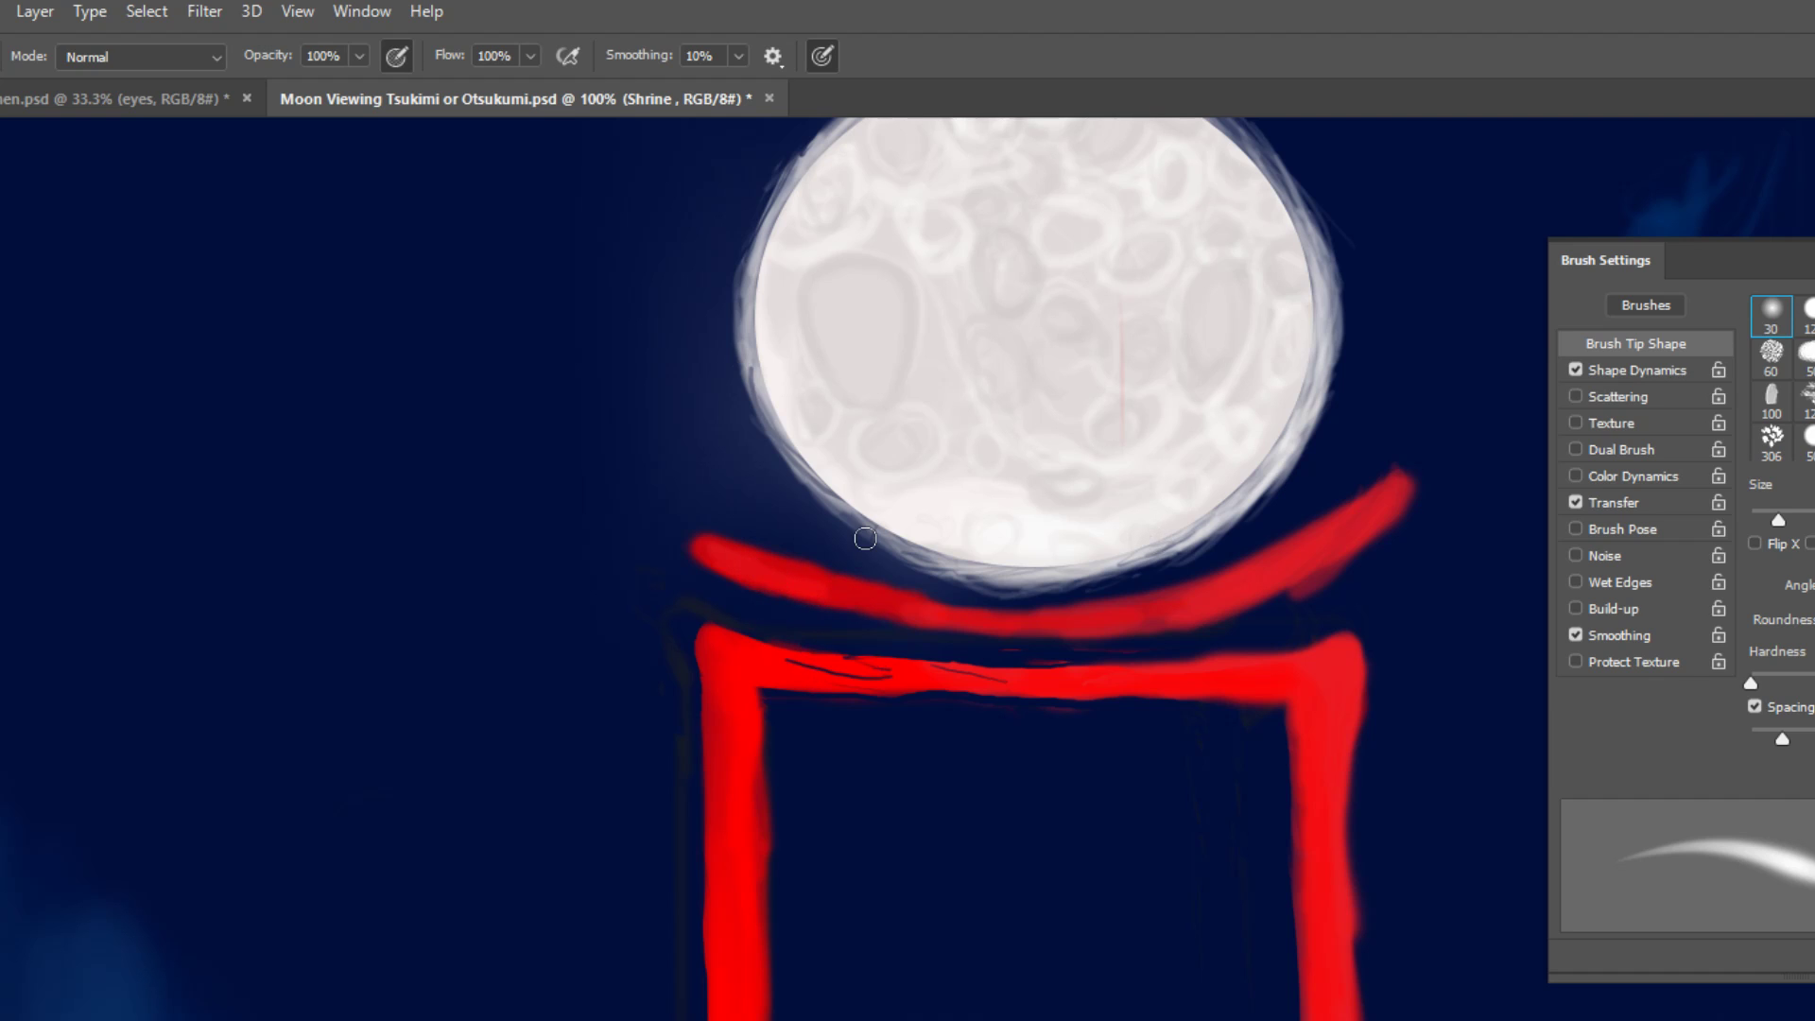
key("e")
mouse_move(815, 583)
left_mouse_down()
mouse_move(738, 553)
mouse_move(858, 599)
mouse_move(760, 566)
left_mouse_up()
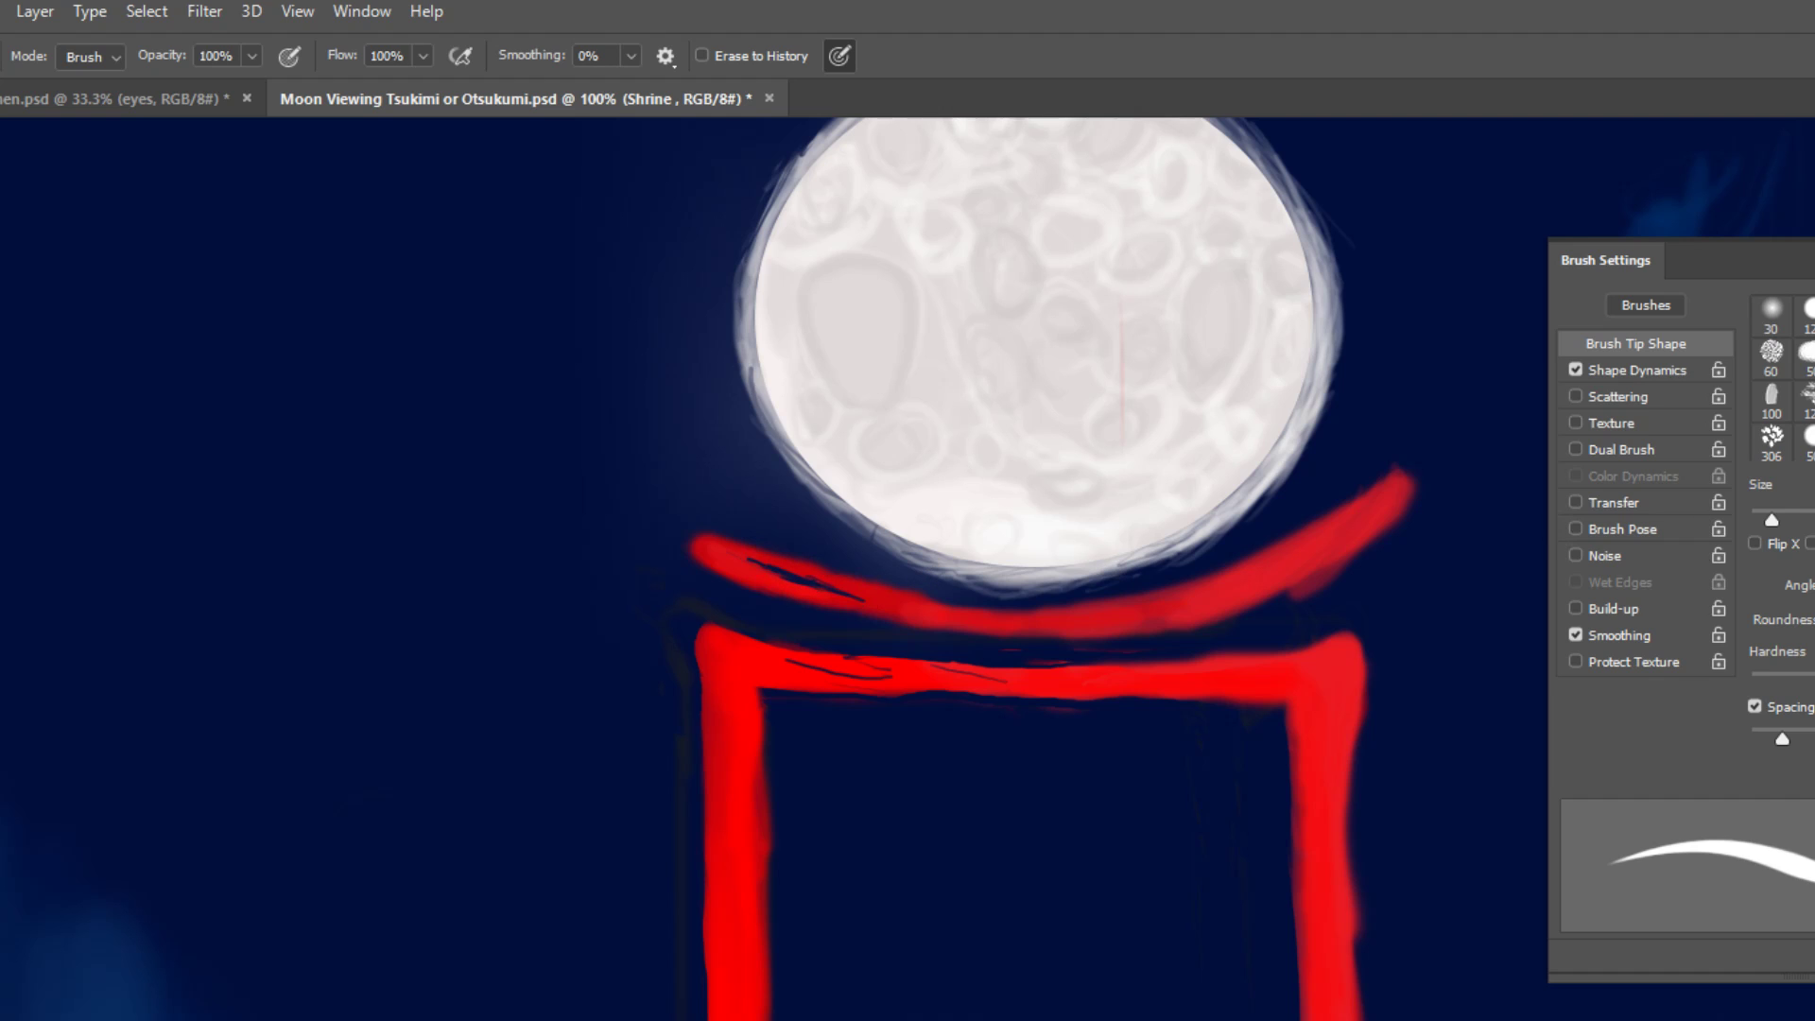
key("b")
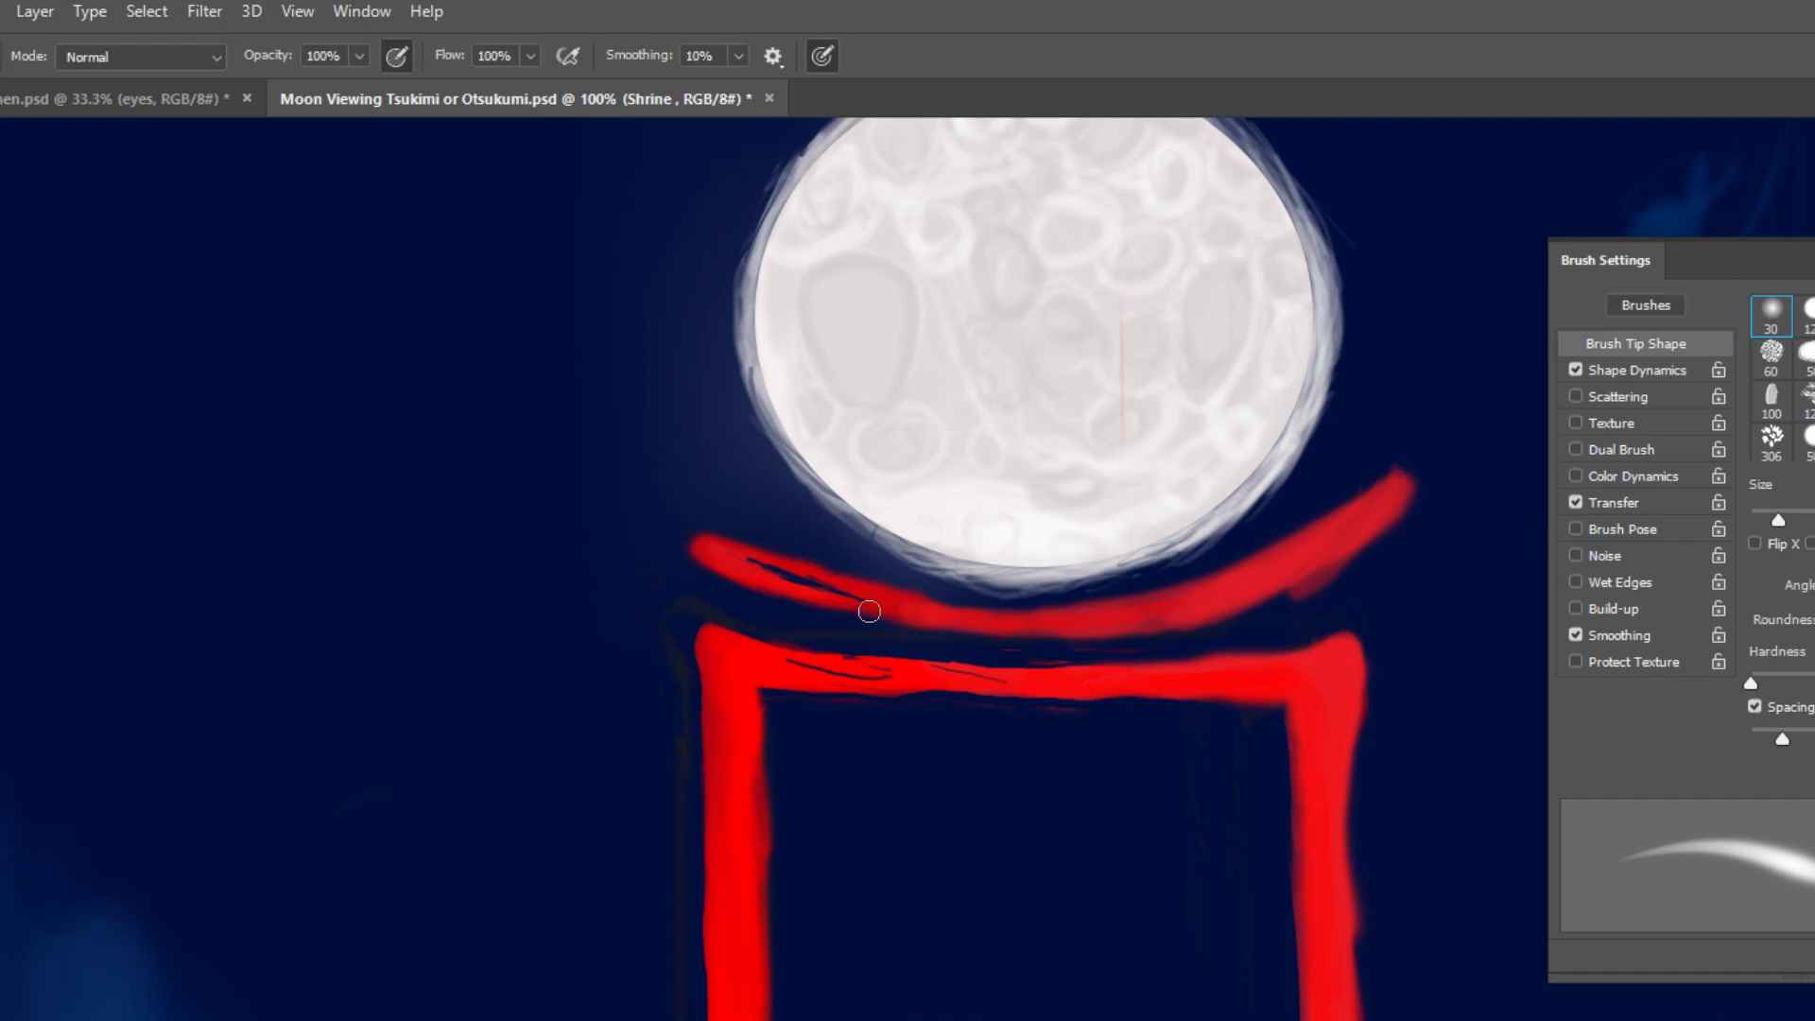
mouse_move(869, 612)
left_mouse_down()
mouse_move(816, 603)
mouse_move(834, 584)
mouse_move(783, 584)
mouse_move(859, 595)
left_mouse_up()
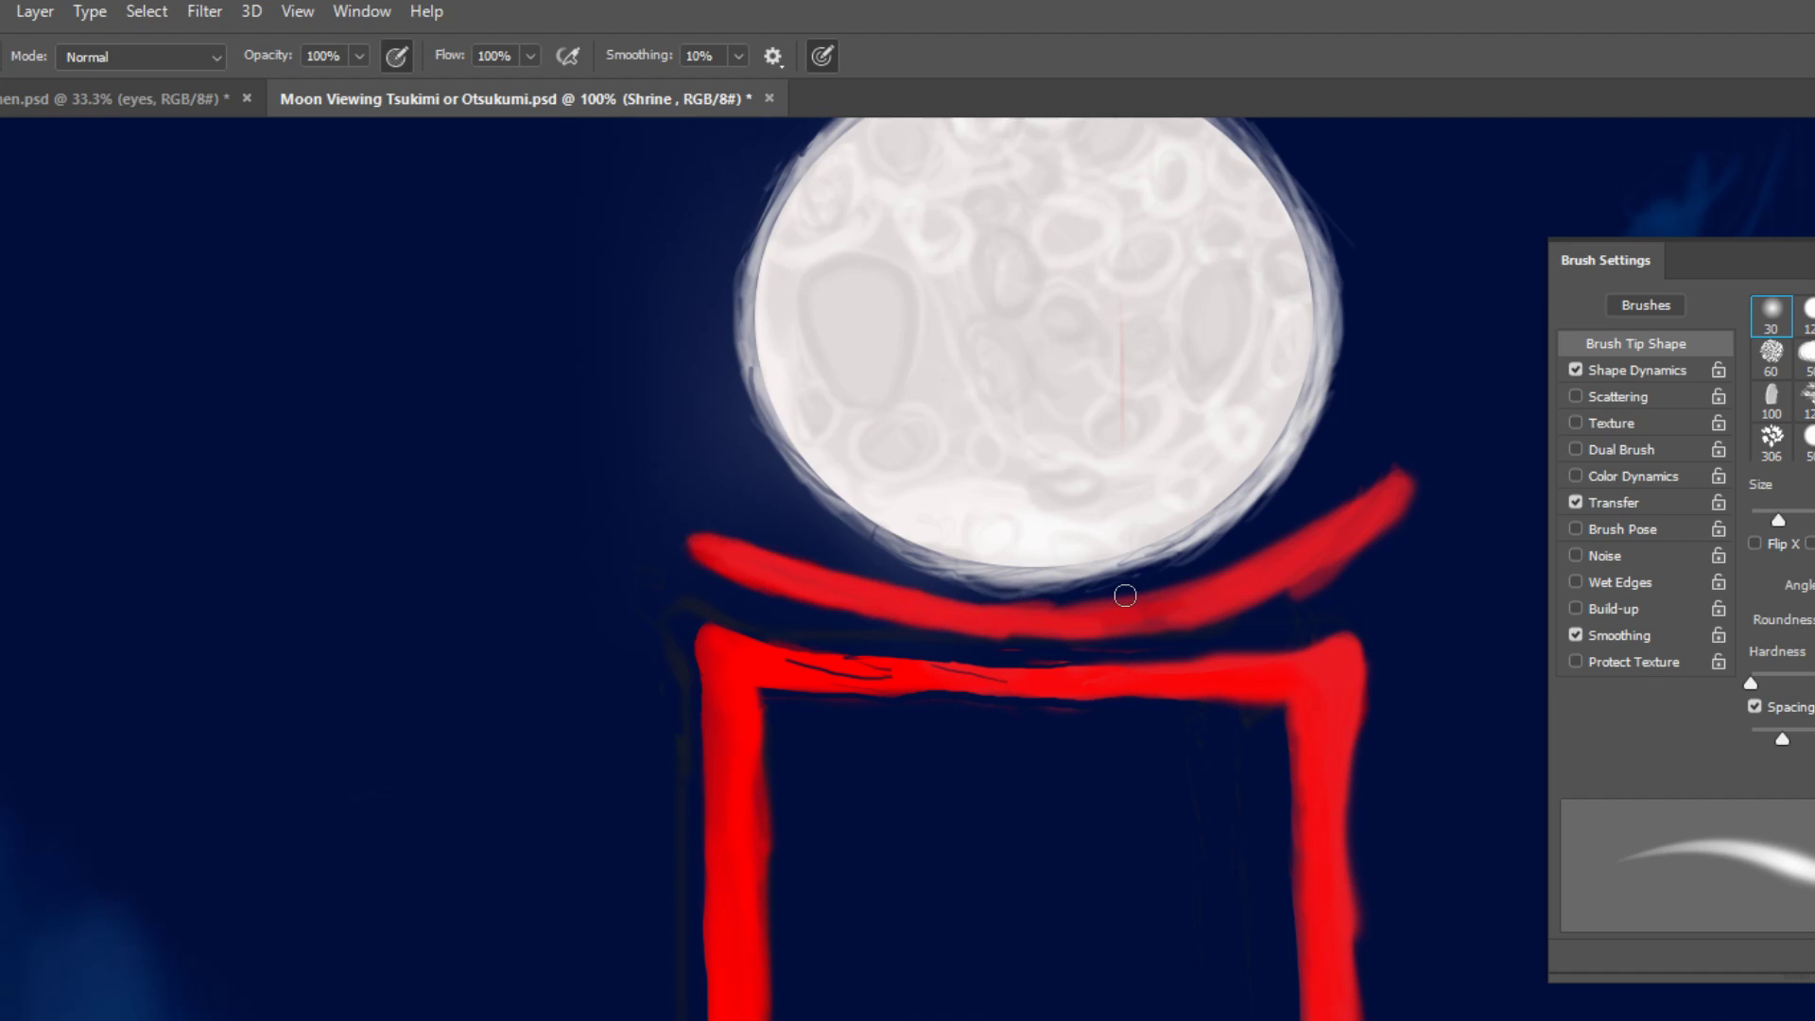
key("ctrl")
key("ctrl+s")
Touch up the crossbeam's left grain lines and the left pillar in red on the Shrine outline layer, save, and return to the Shrine layer.
key("alt+bracketright")
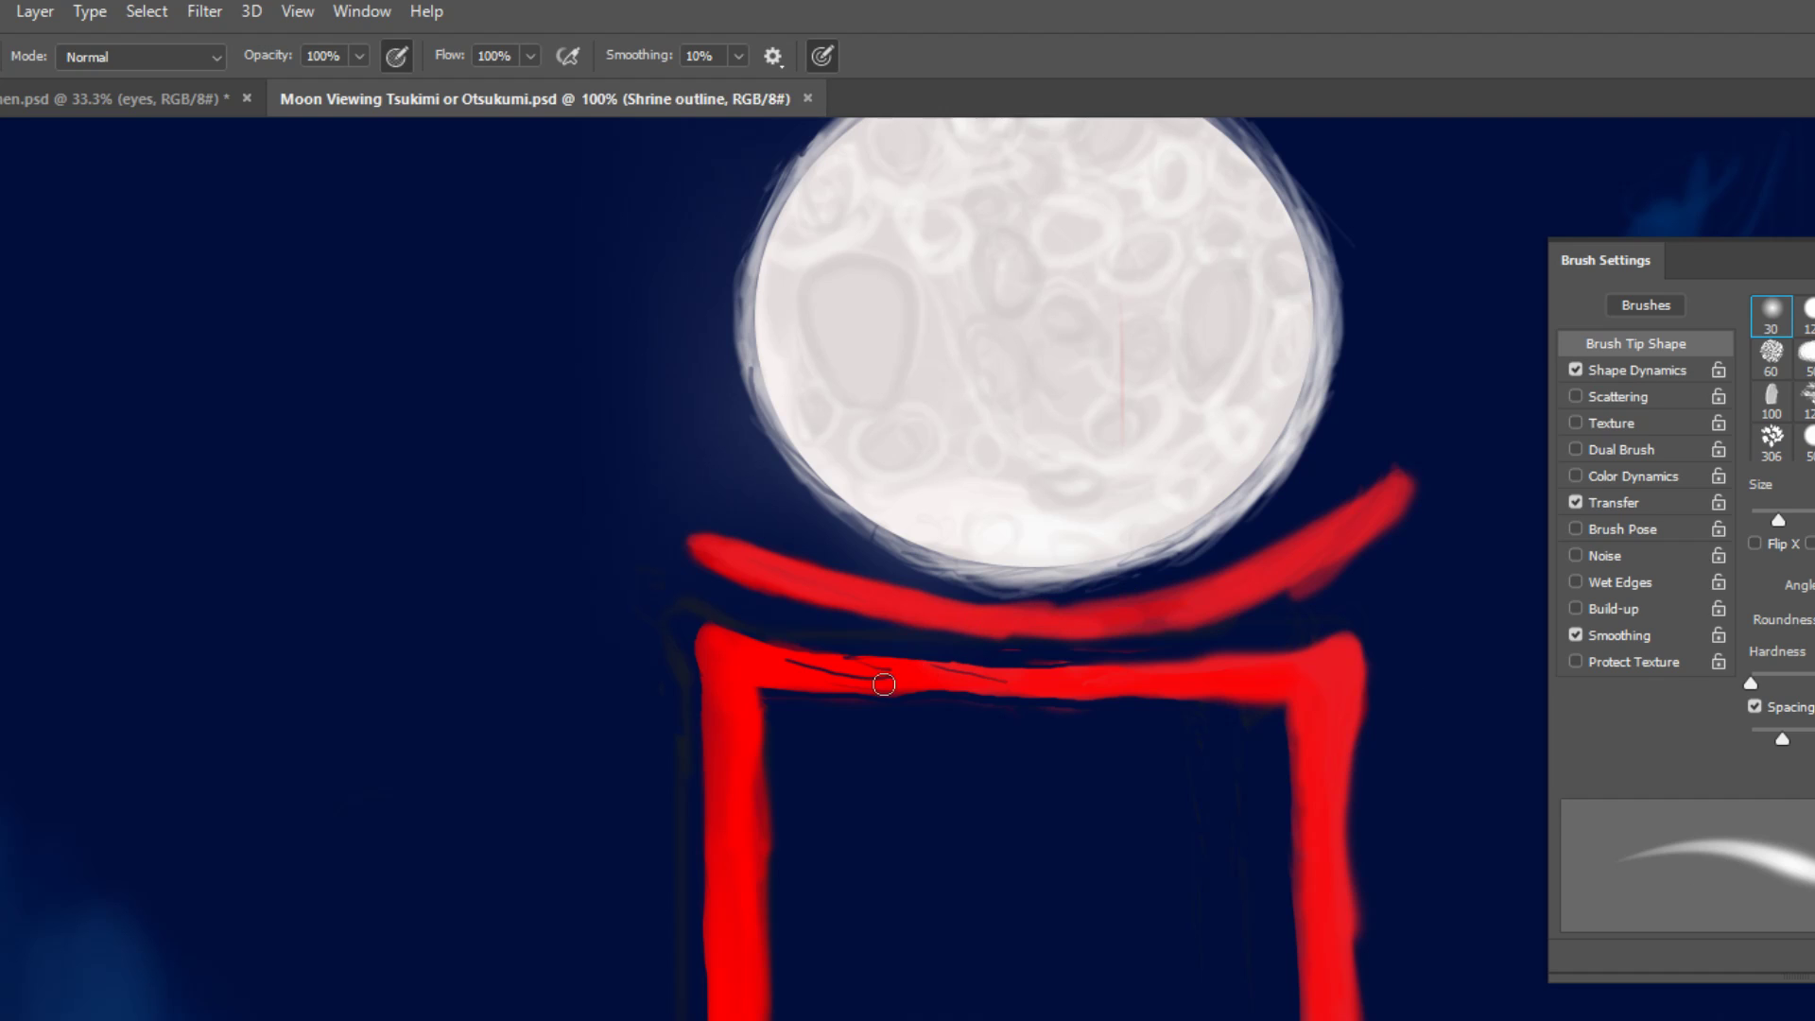
left_click_drag(866, 665, 910, 671)
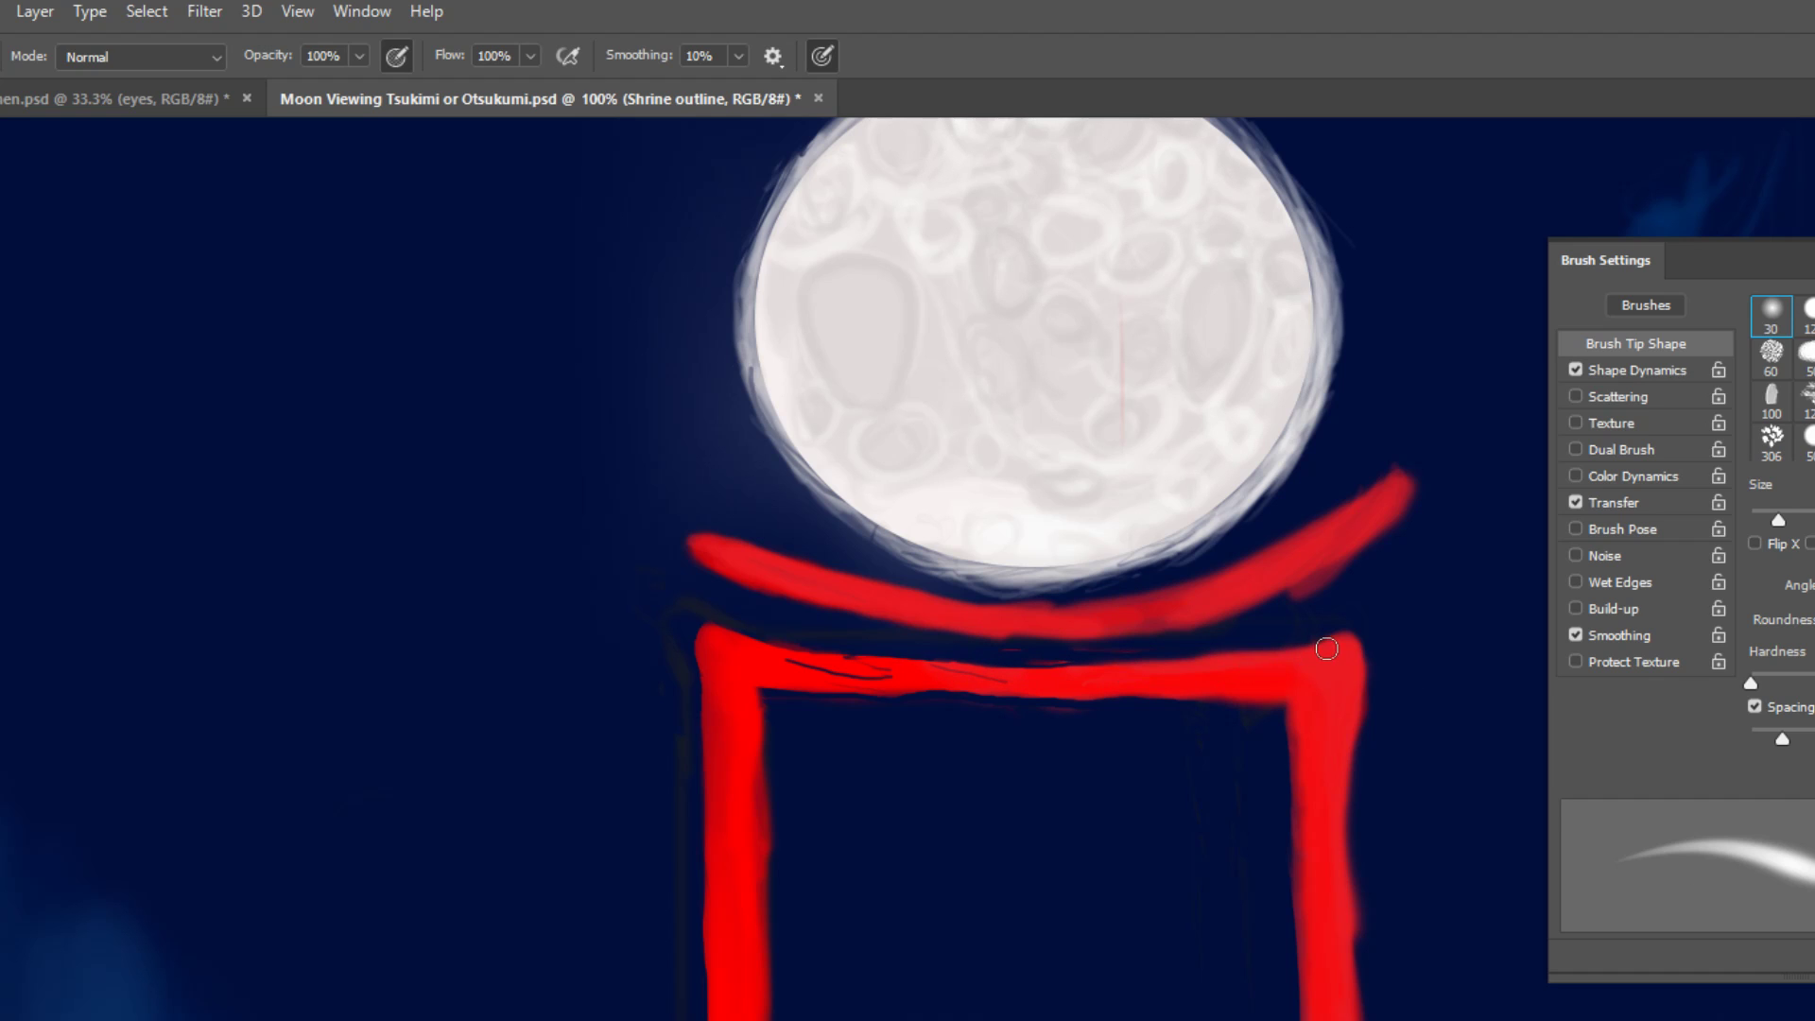
key("ctrl+s")
left_click_drag(729, 758, 726, 863)
key("ctrl+s")
key("alt+bracketleft")
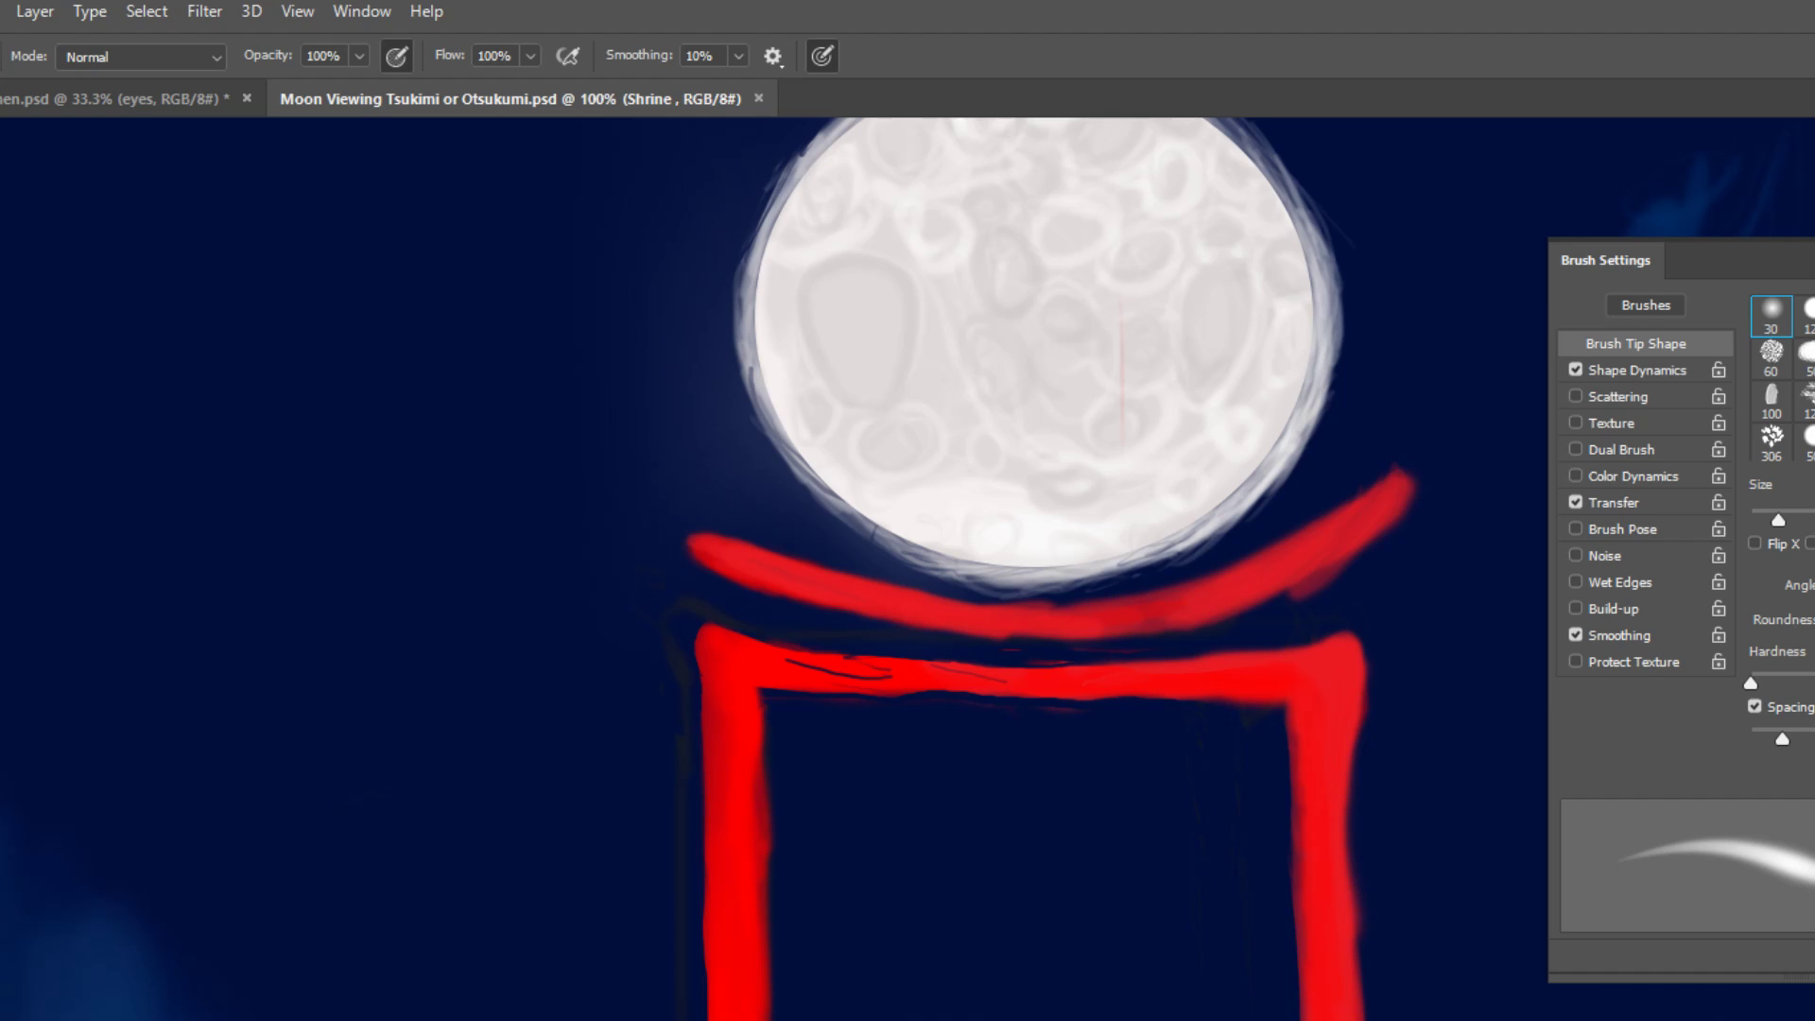